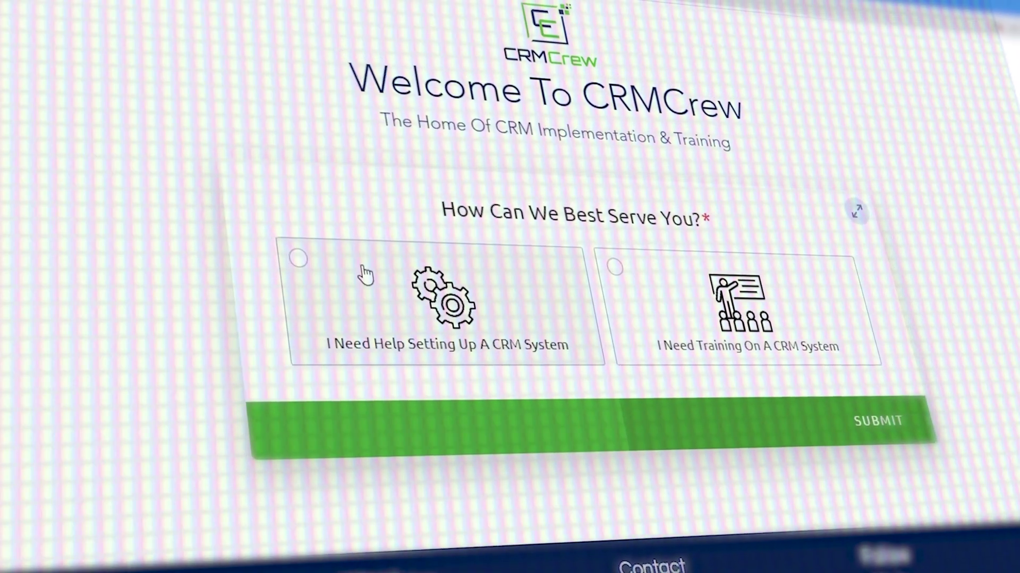
- On the CRMCrew enquiry form, request help setting up a CRM, choosing Salesforce
left_click(370, 301)
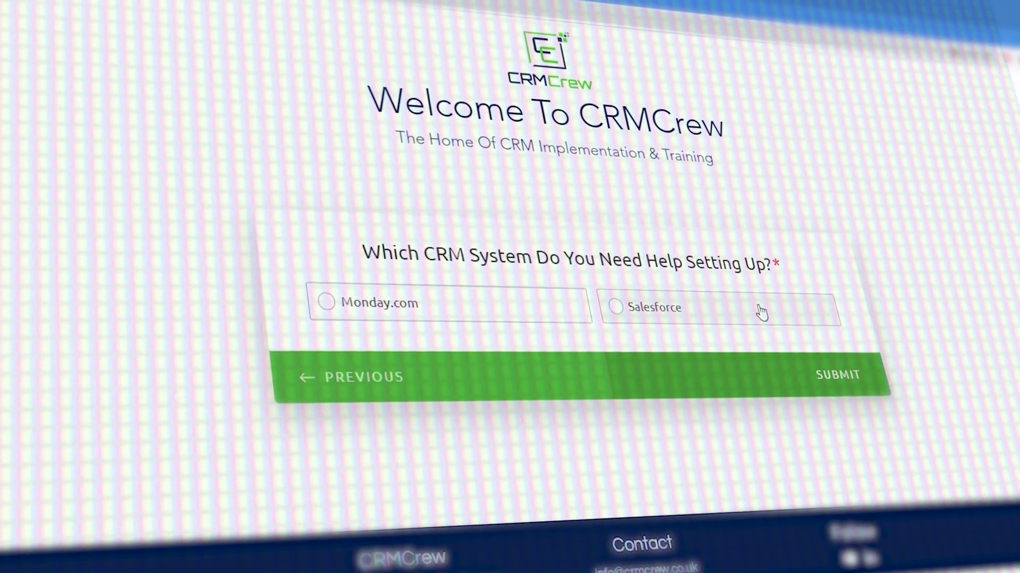
left_click(757, 314)
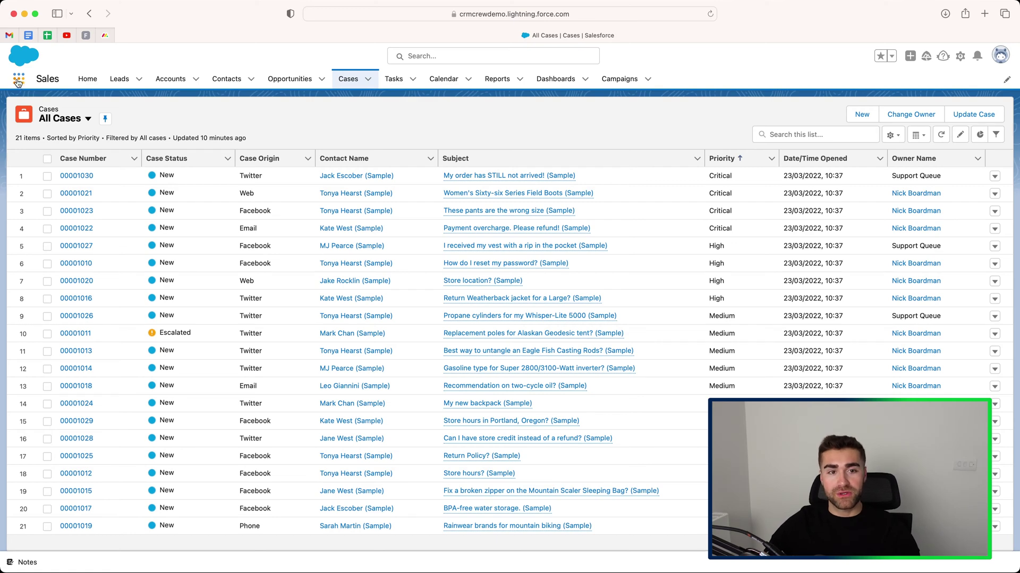
left_click(19, 80)
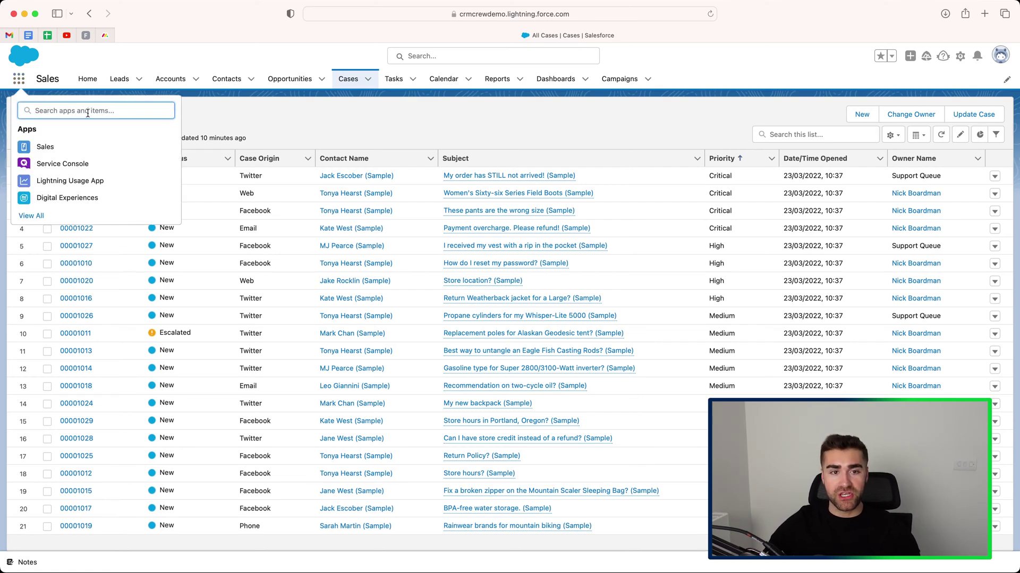
left_click(317, 119)
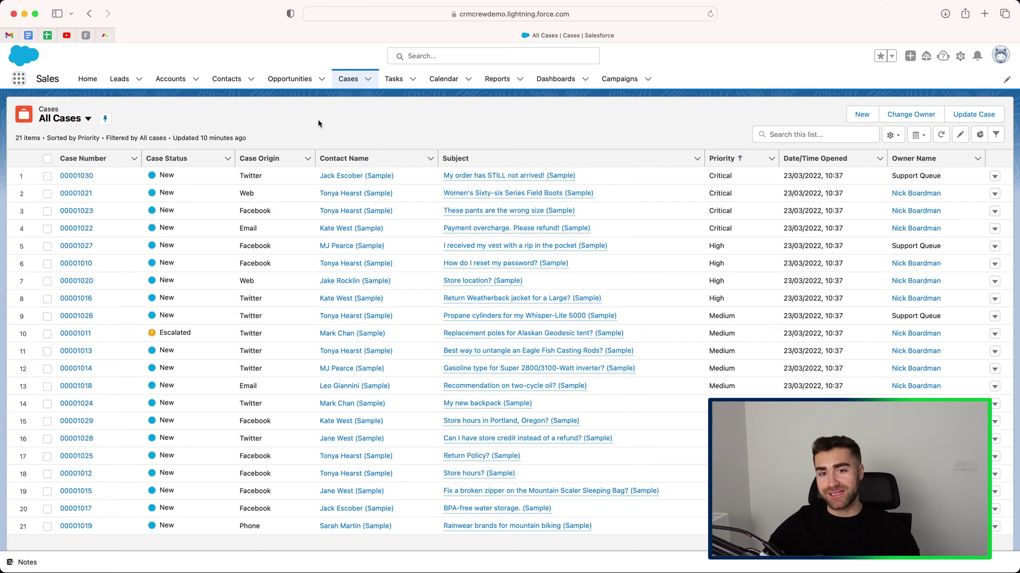
left_click(346, 82)
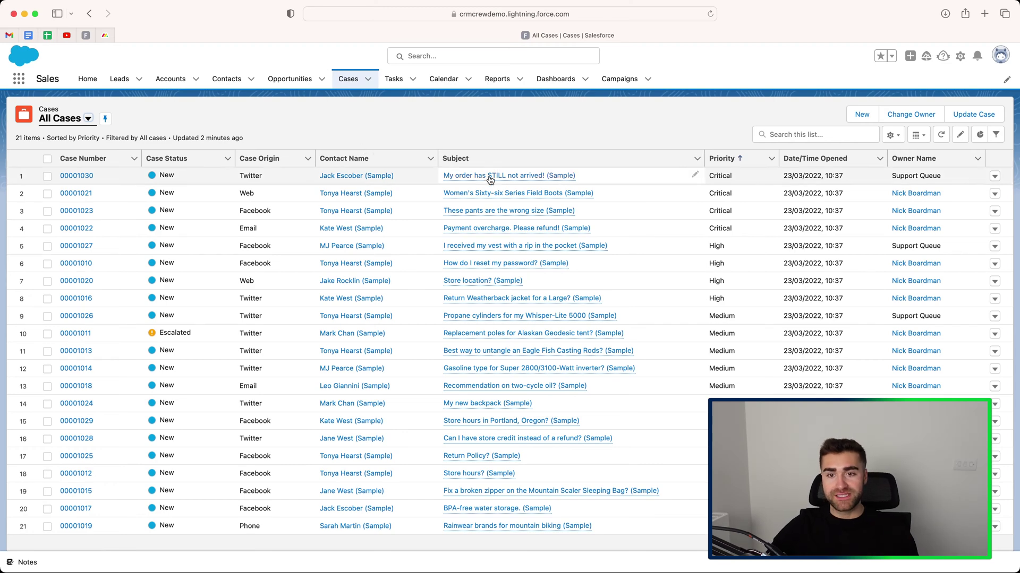
mouse_move(493, 173)
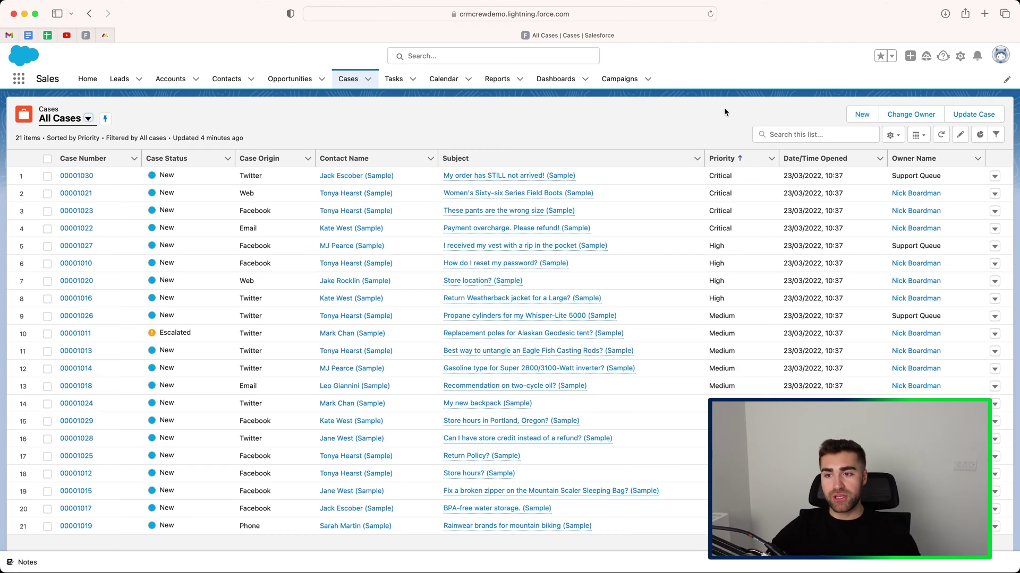
- Start a new case from the Cases list
left_click(862, 116)
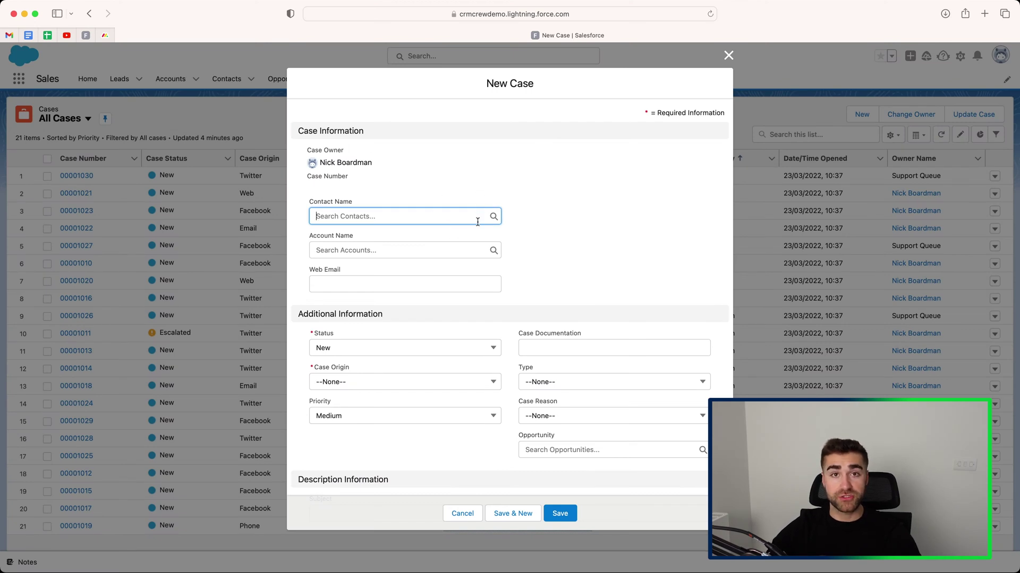
left_click(523, 198)
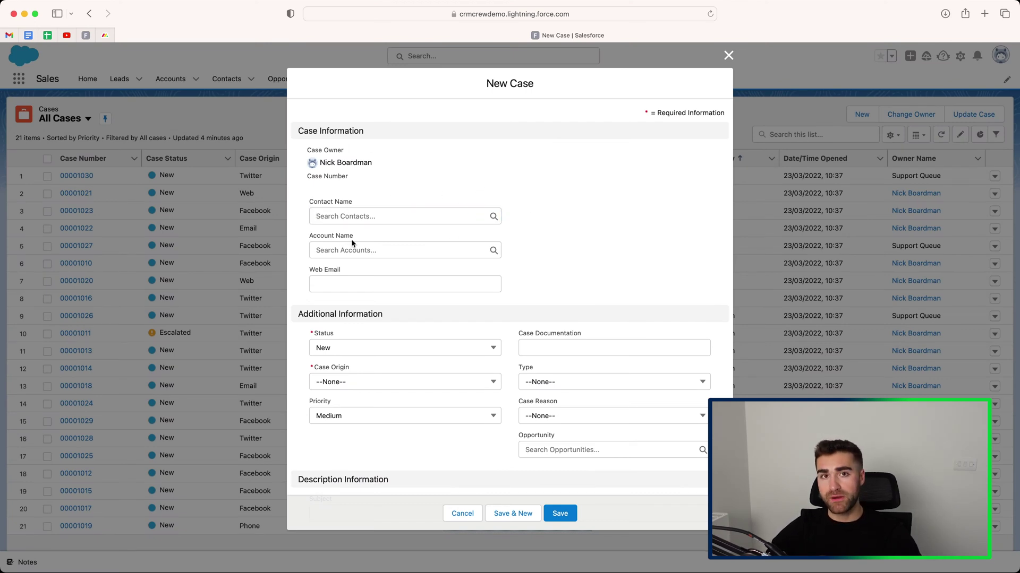
scroll(353, 239, "down", 2)
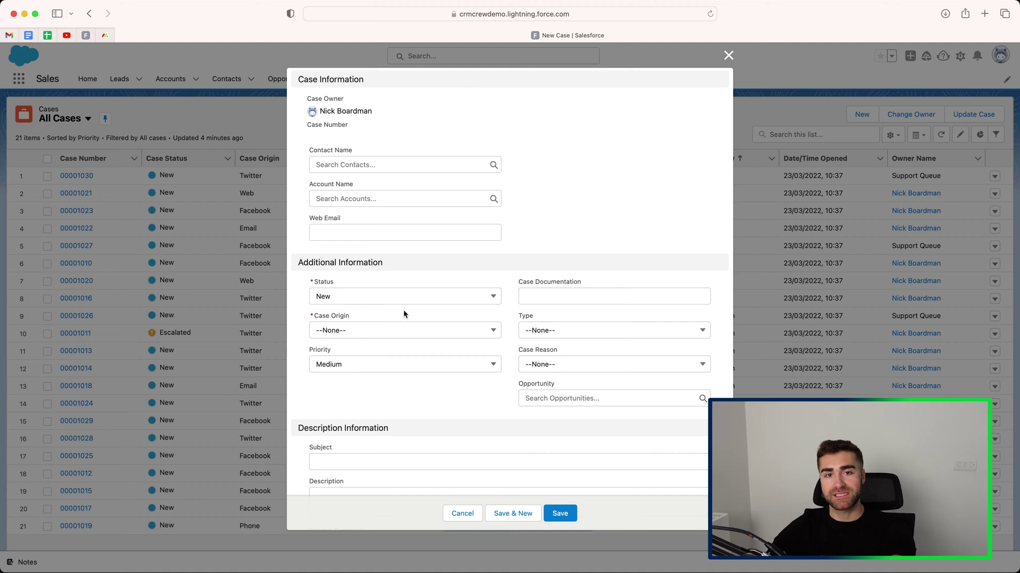
scroll(400, 314, "up", 2)
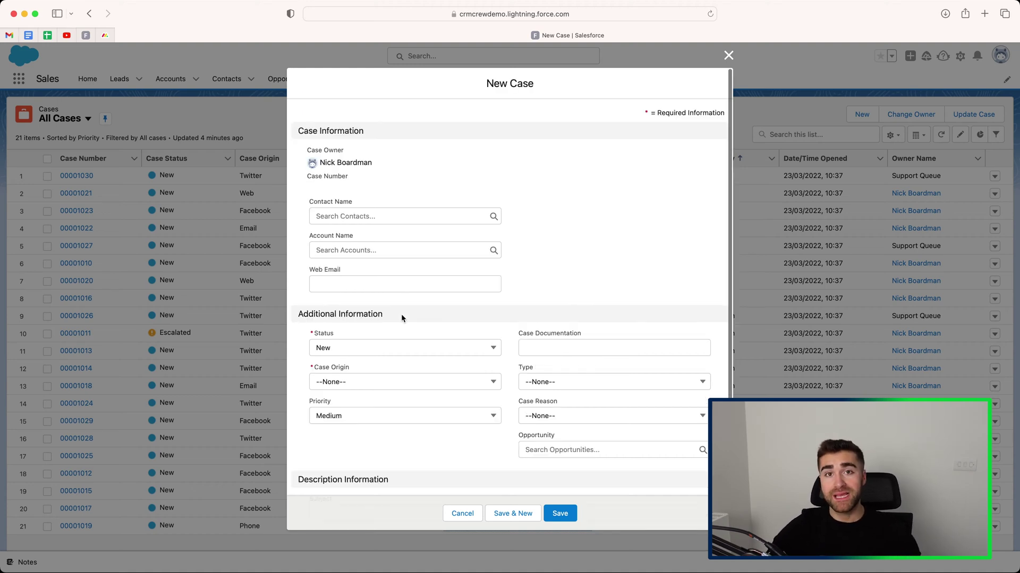
- Fill in the recent contact as Contact Name and CRMCrew as Account Name
left_click(344, 216)
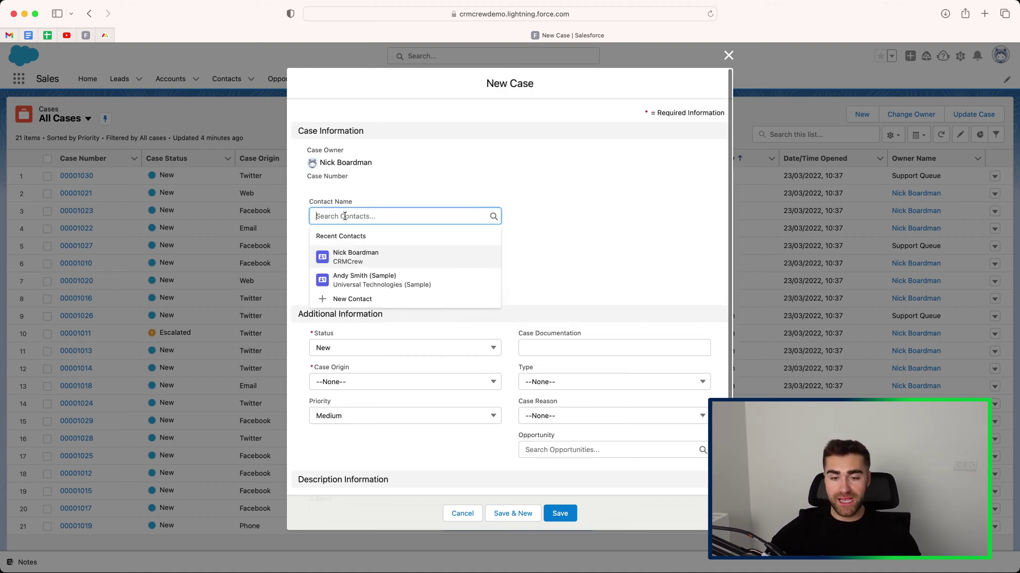
left_click(356, 255)
left_click(358, 248)
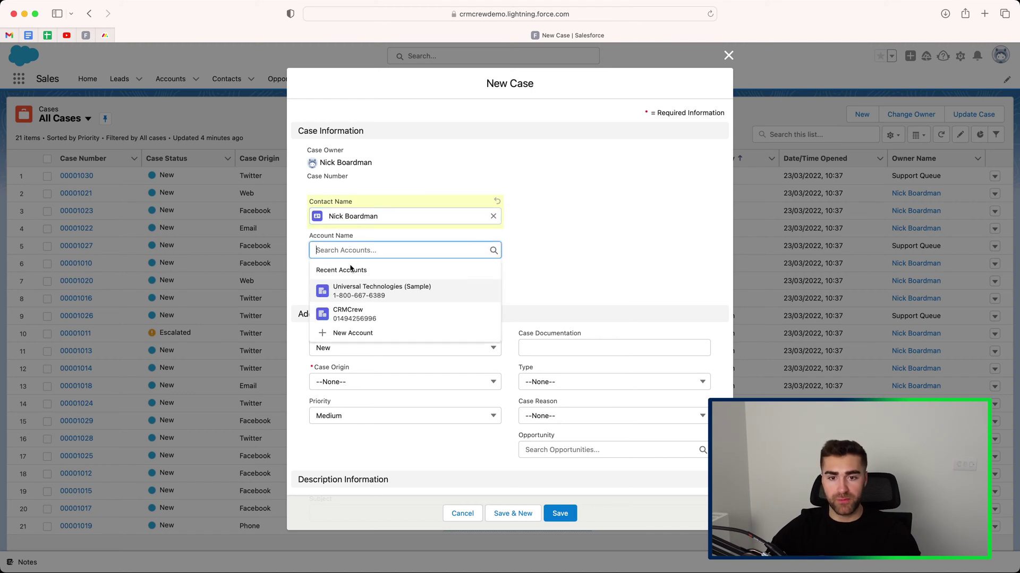
left_click(351, 309)
left_click(597, 270)
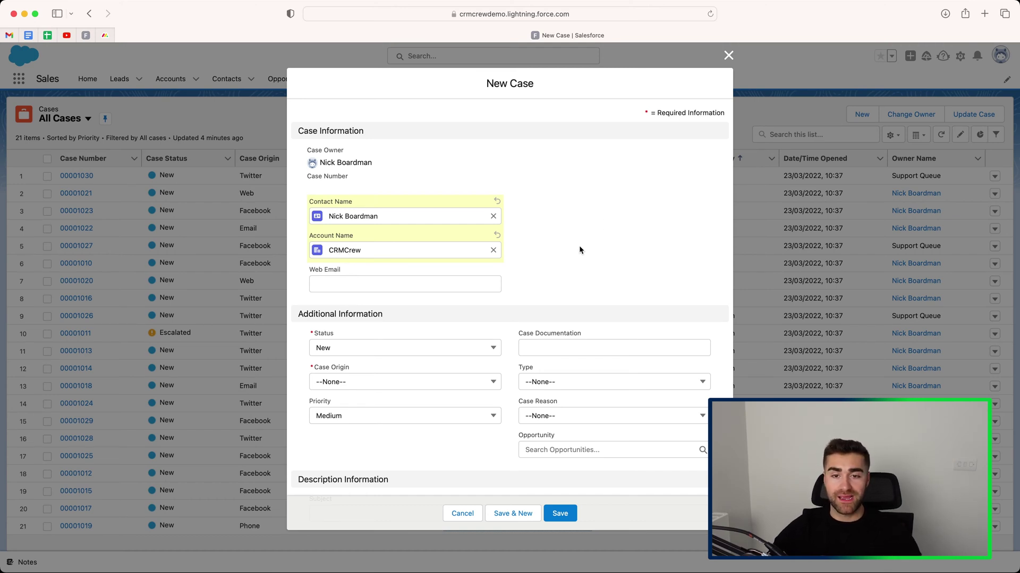
- Keep the new case's status as New
scroll(579, 249, "down", 1)
left_click(336, 267)
left_click(590, 229)
scroll(487, 325, "down", 1)
scroll(487, 325, "down", 1)
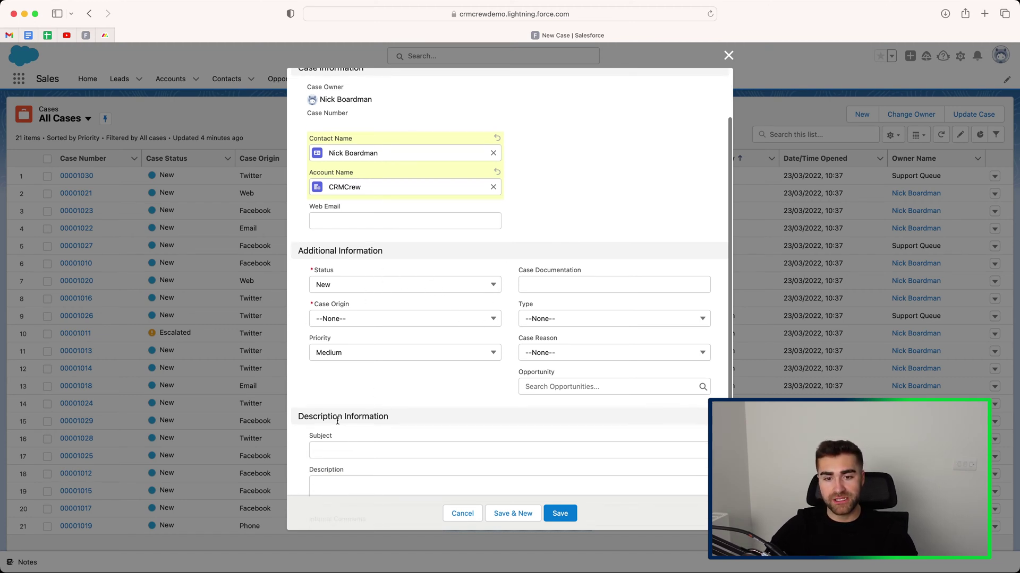
left_click(347, 291)
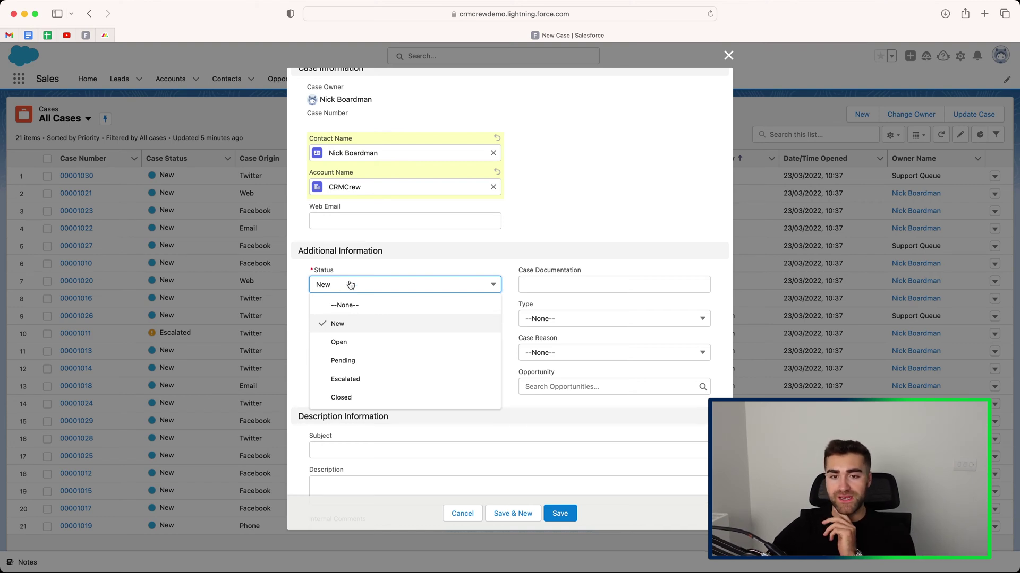
left_click(353, 286)
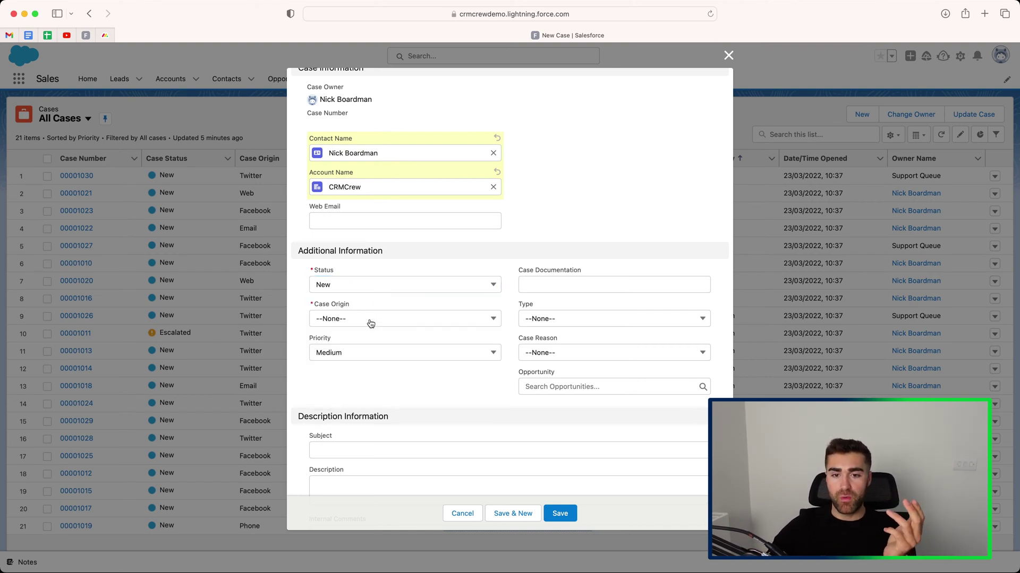
- Set the Case Origin to Email
left_click(371, 320)
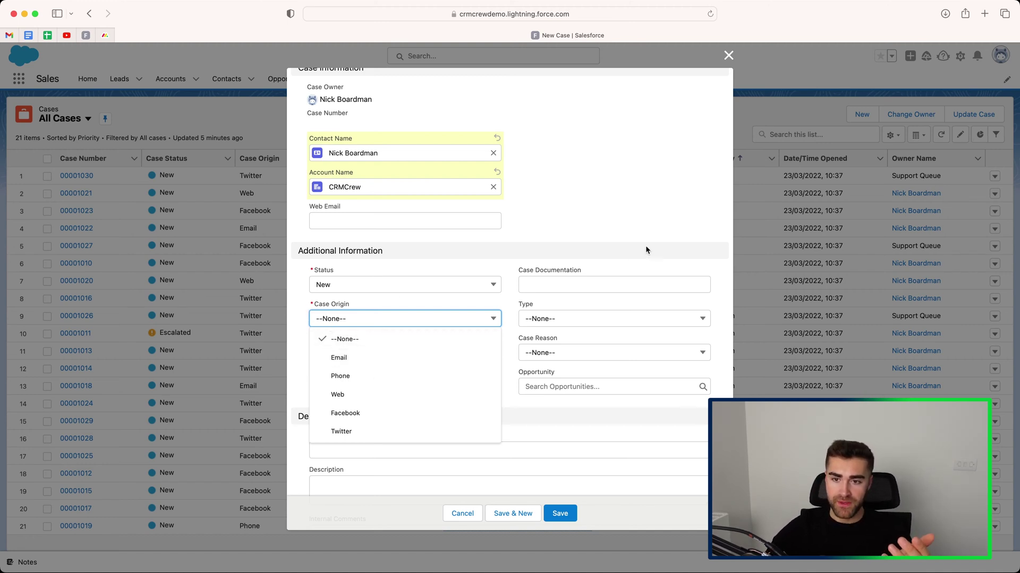
left_click(602, 281)
left_click(506, 267)
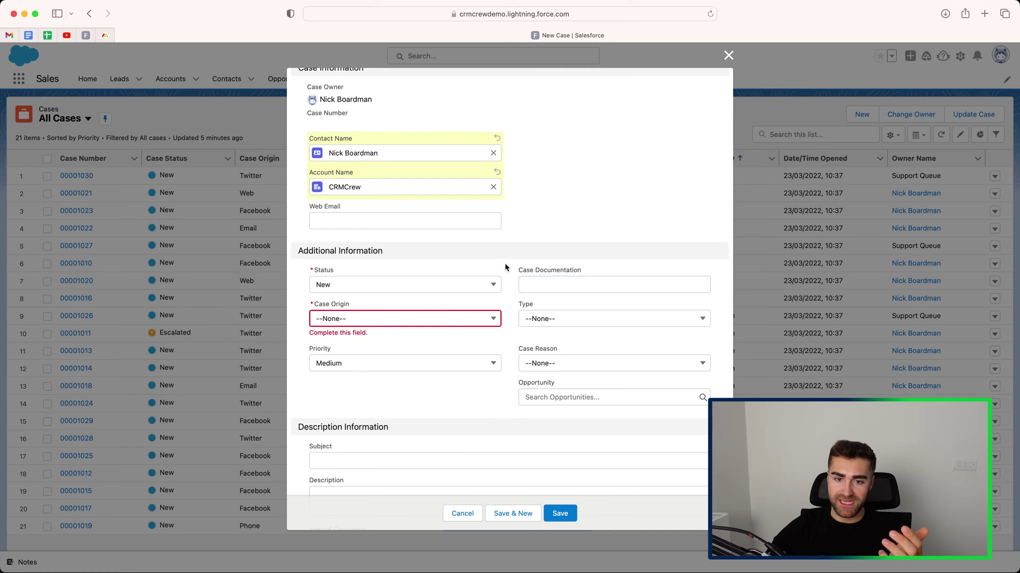
left_click(348, 318)
left_click(340, 355)
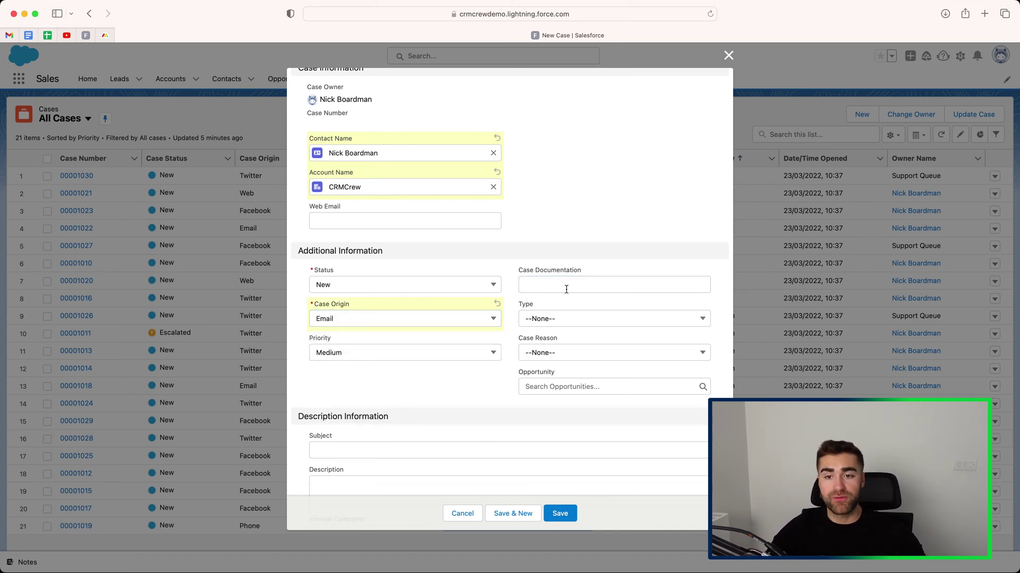
- Leave the case Type and Case Reason unset
left_click(567, 317)
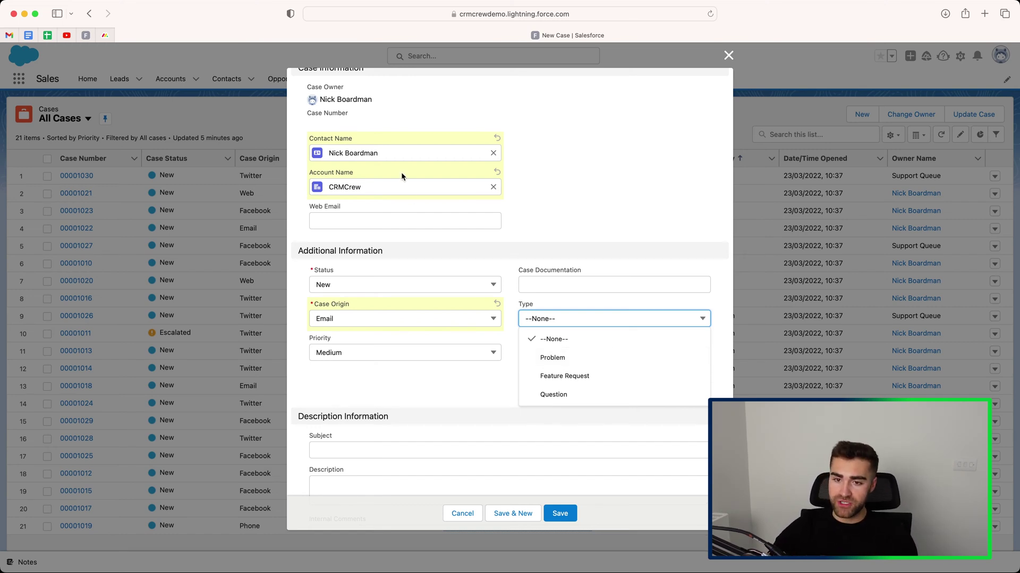
left_click(599, 263)
left_click(552, 352)
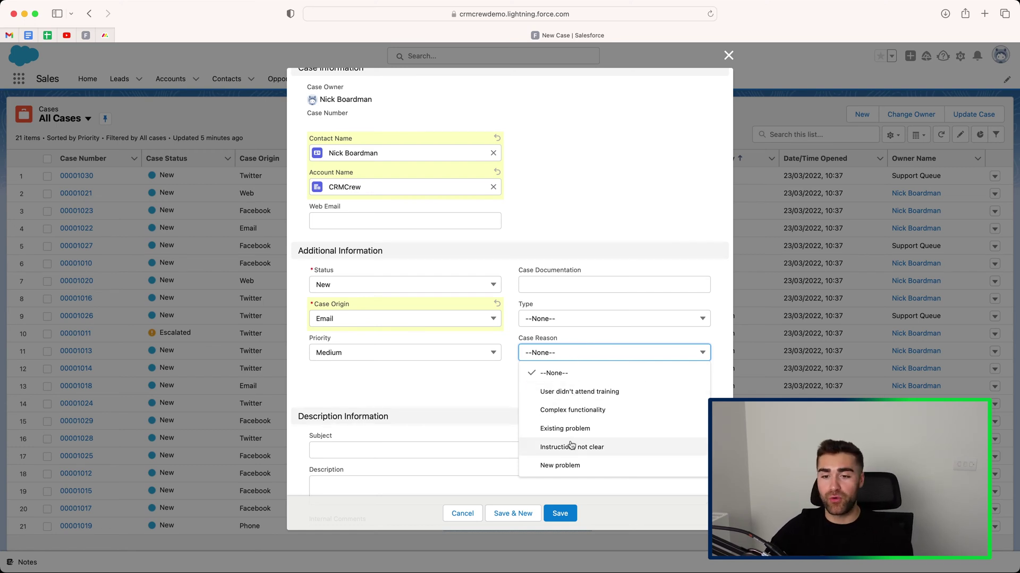
left_click(488, 396)
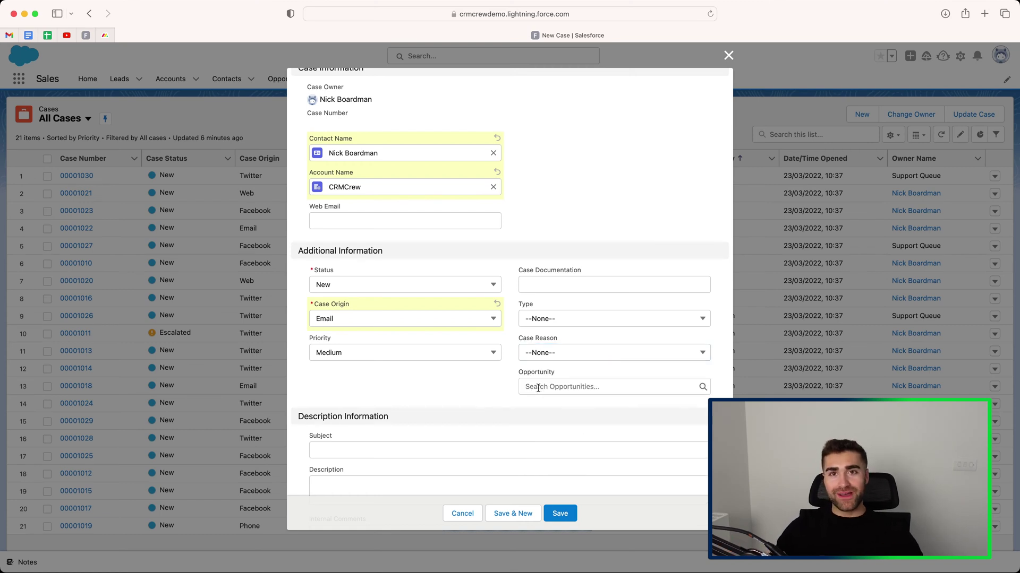
scroll(538, 388, "down", 2)
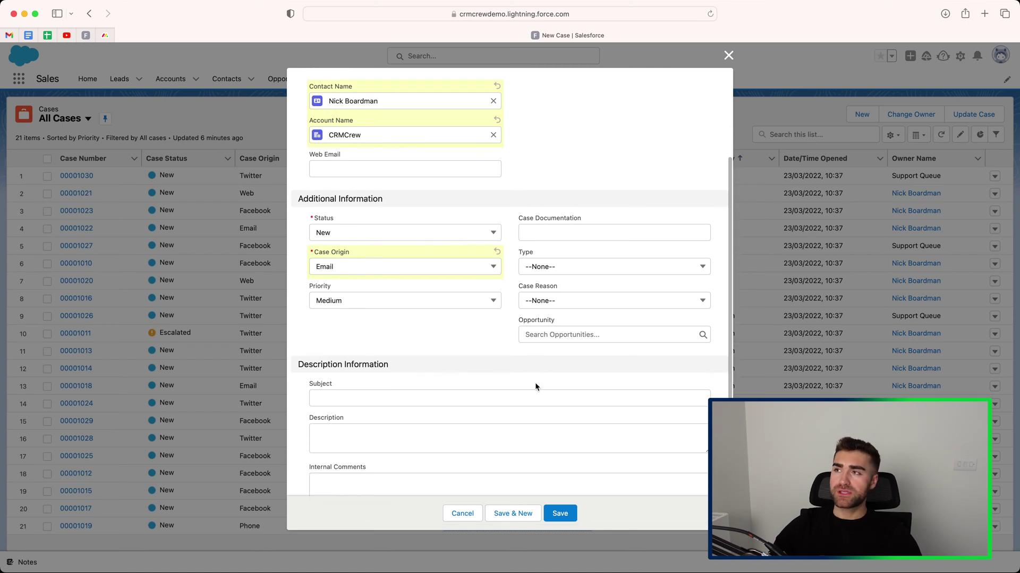
- Enter 'Example Case' as the case subject
left_click(407, 400)
scroll(408, 397, "down", 1)
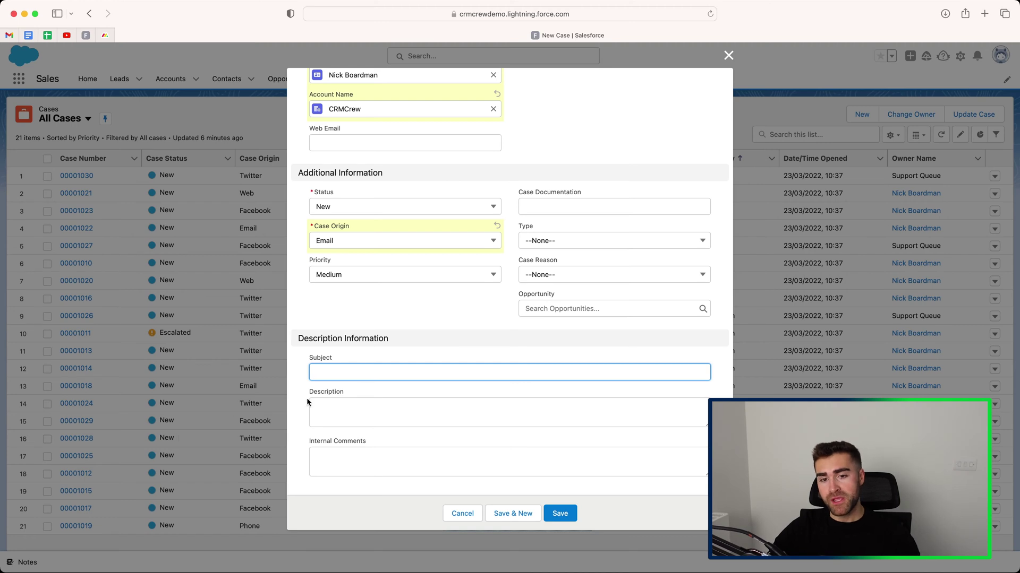
left_click(347, 417)
left_click(349, 374)
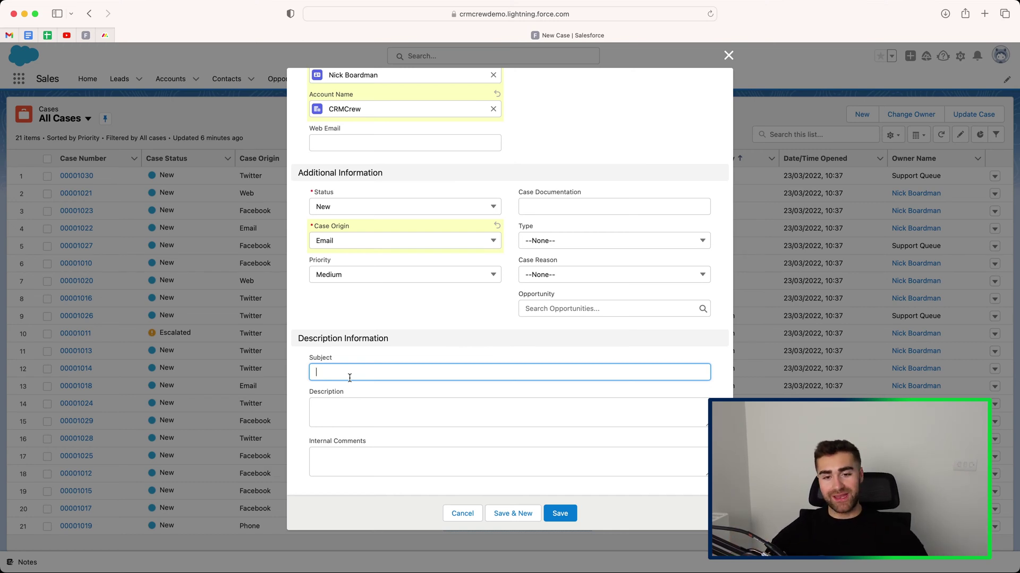
left_click(350, 391)
left_click(351, 403)
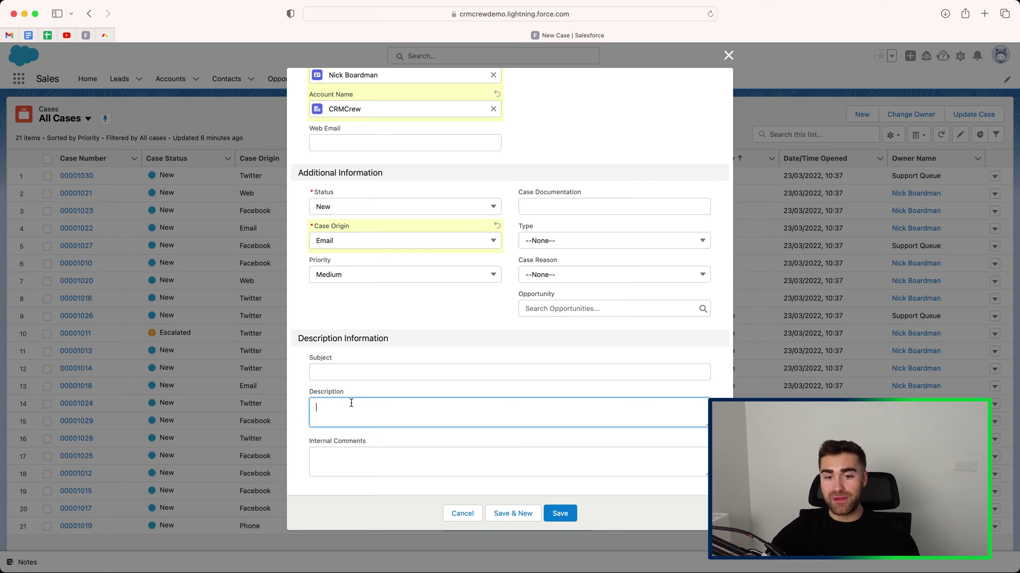
left_click(341, 371)
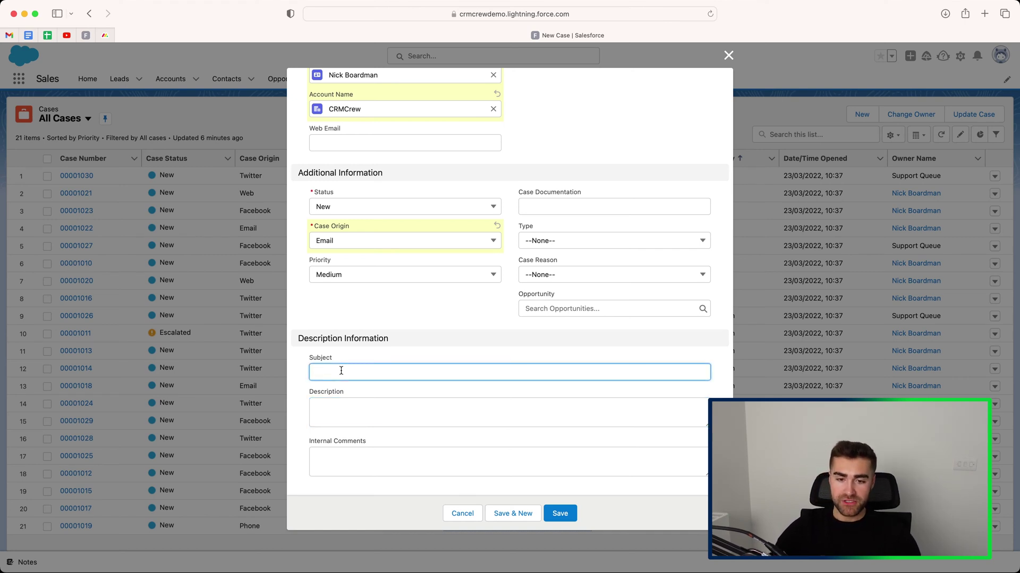
type("Example Case")
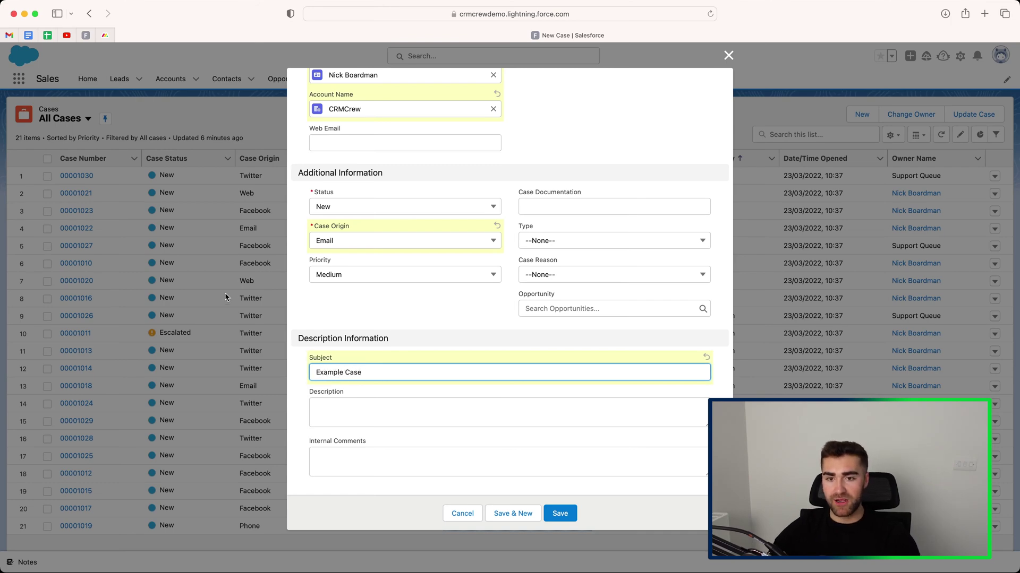
scroll(617, 416, "up", 4)
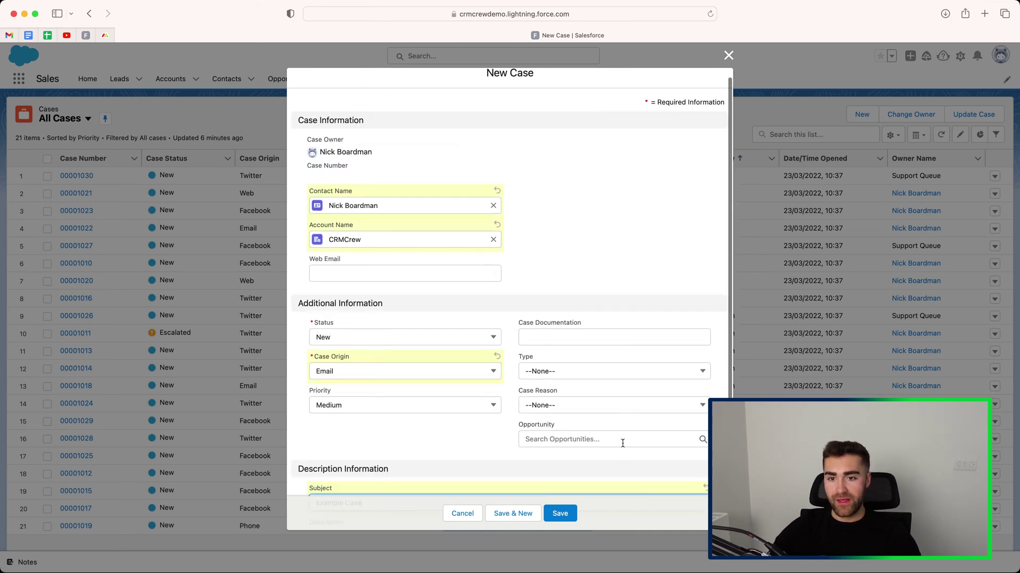
- Save the case, creating record 00001037 with status New
left_click(560, 513)
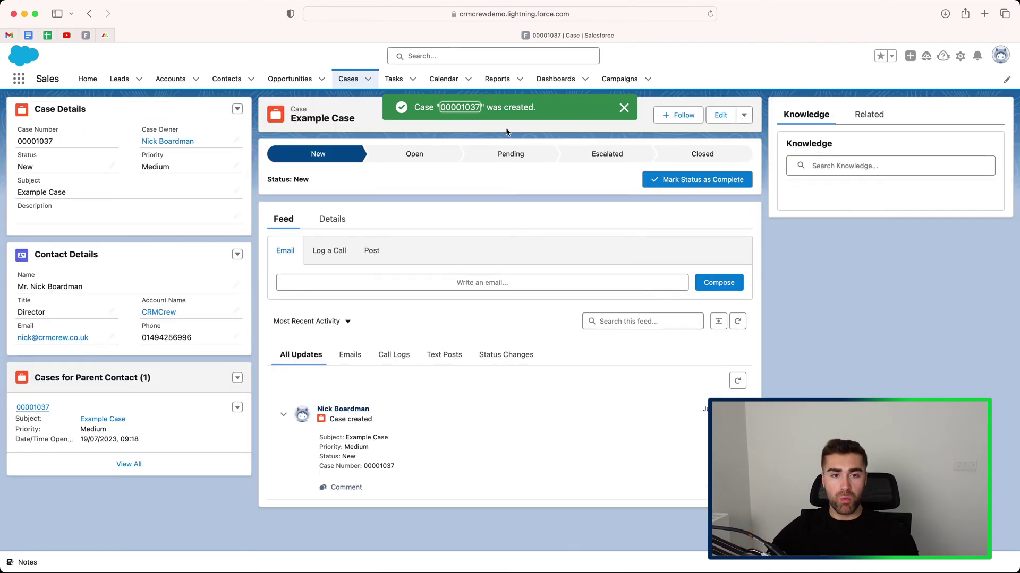
double_click(33, 141)
left_click(64, 141)
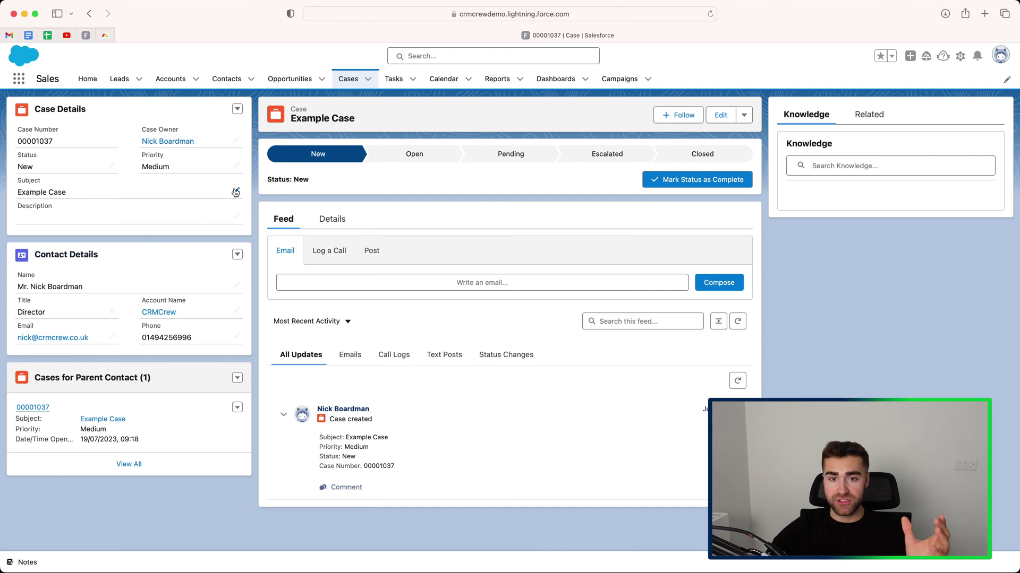
- Show the case details and mark Open as the current status
left_click(320, 219)
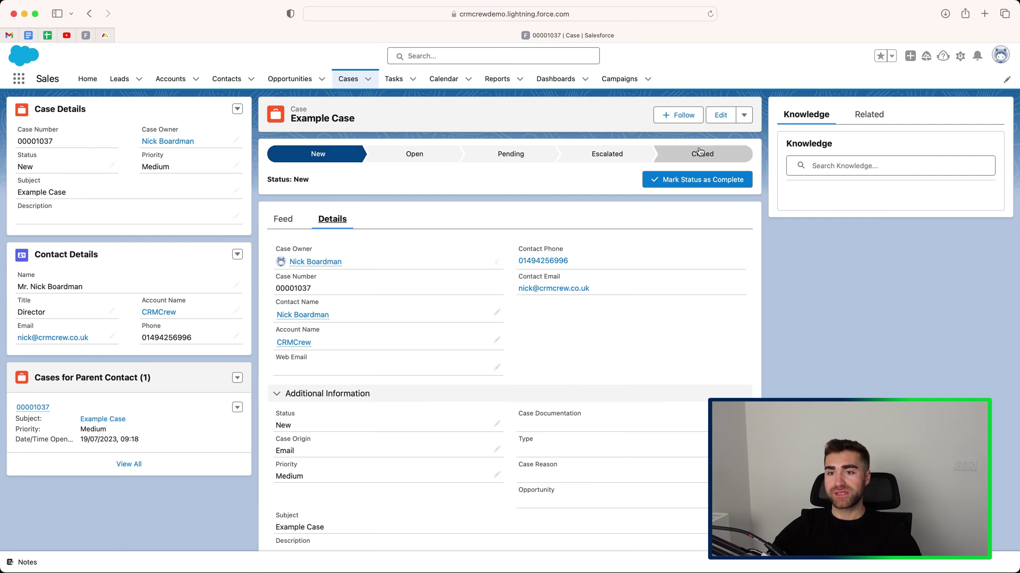
left_click(428, 155)
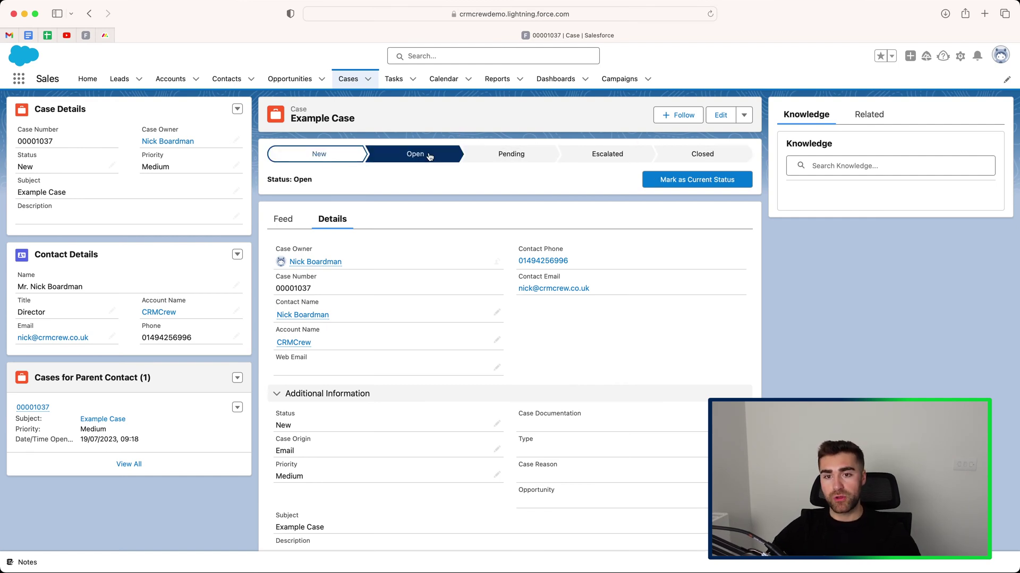
left_click(673, 182)
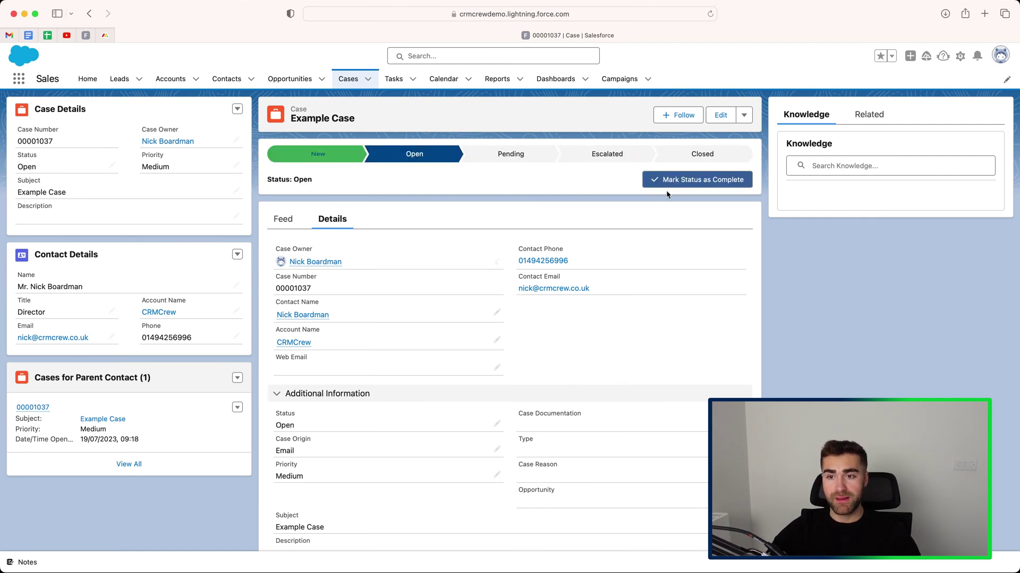
- Reopen case 00001037 from All Cases, mark it Pending, and return to the list
left_click(347, 80)
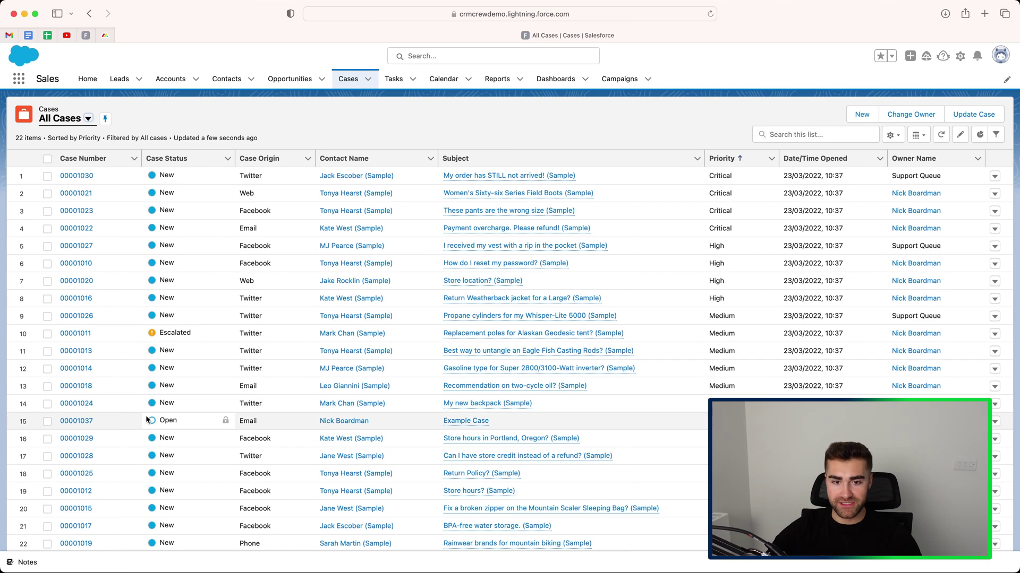
scroll(147, 413, "down", 1)
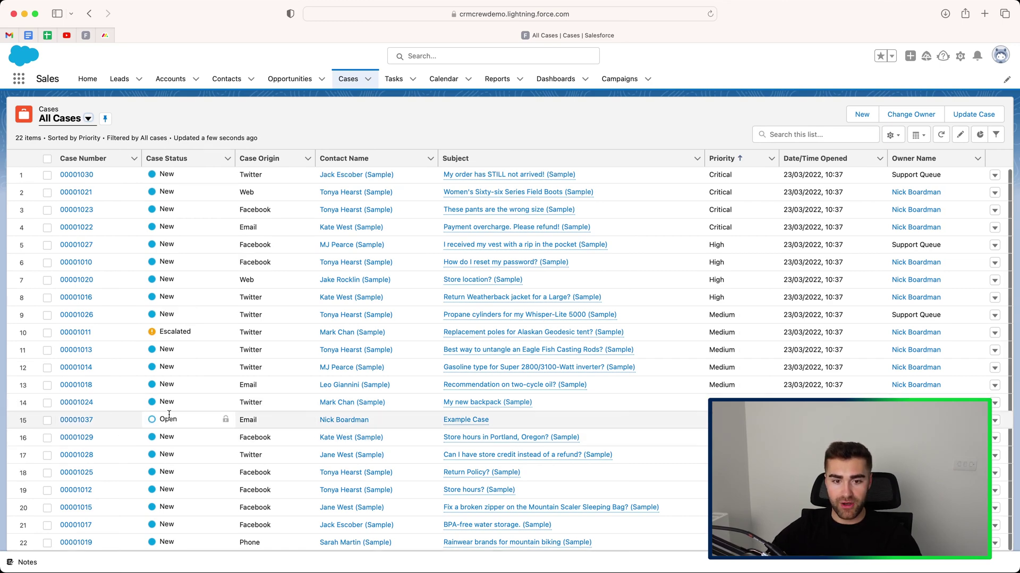
left_click(72, 421)
left_click(515, 157)
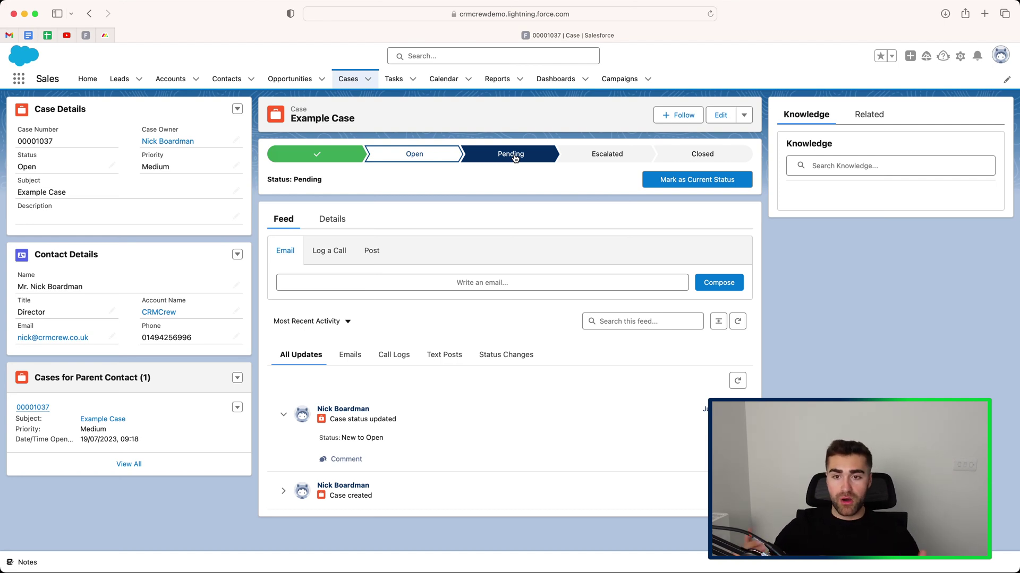
left_click(678, 181)
left_click(350, 79)
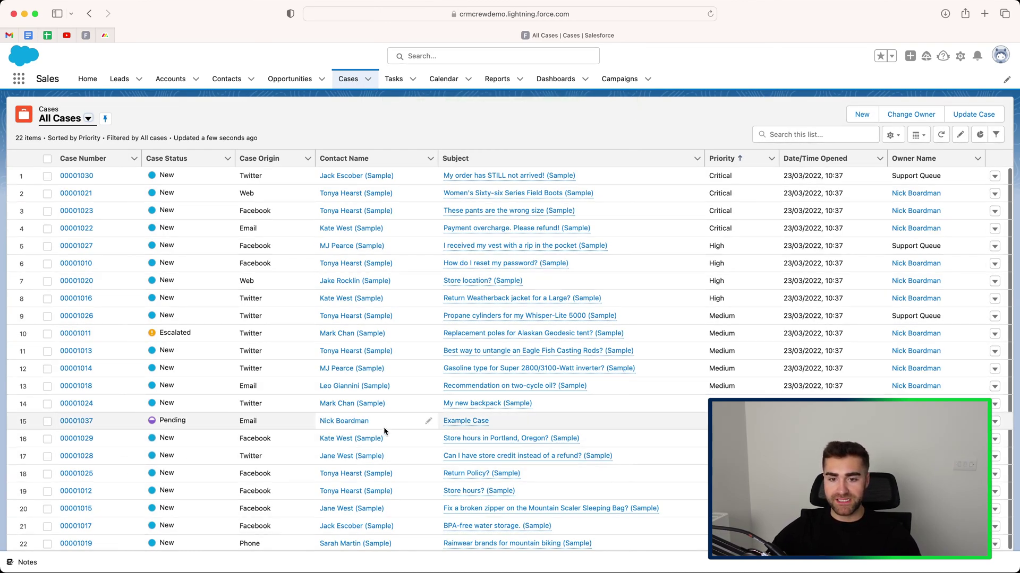
- Reopen Example Case, mark it Escalated, and check its status in All Cases
left_click(77, 421)
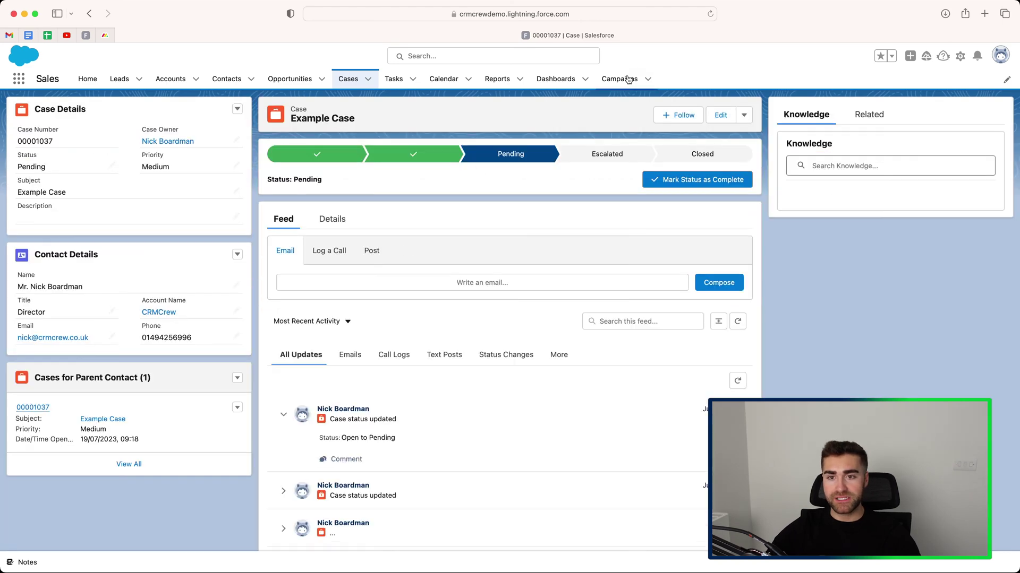
left_click(606, 154)
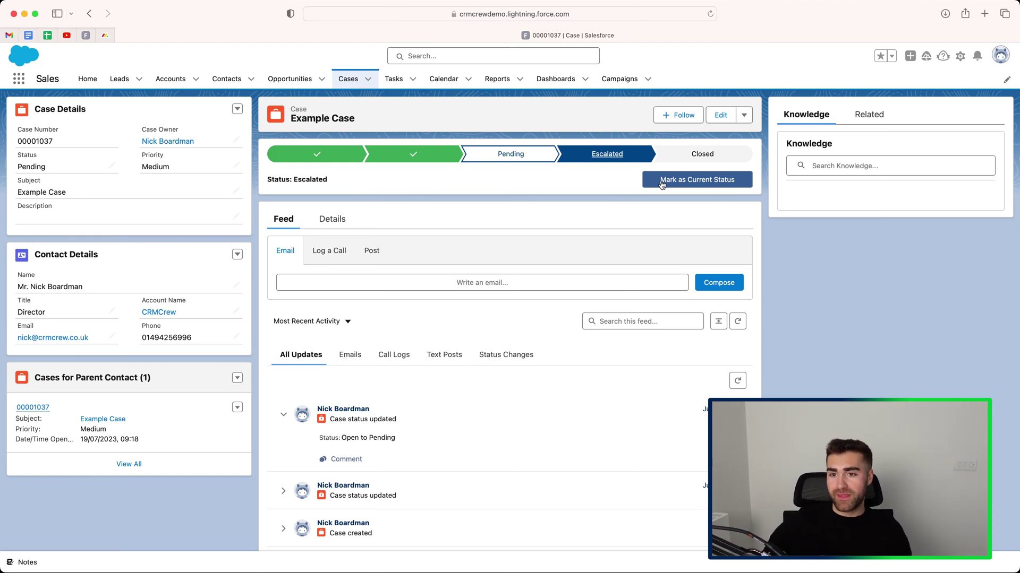
left_click(660, 180)
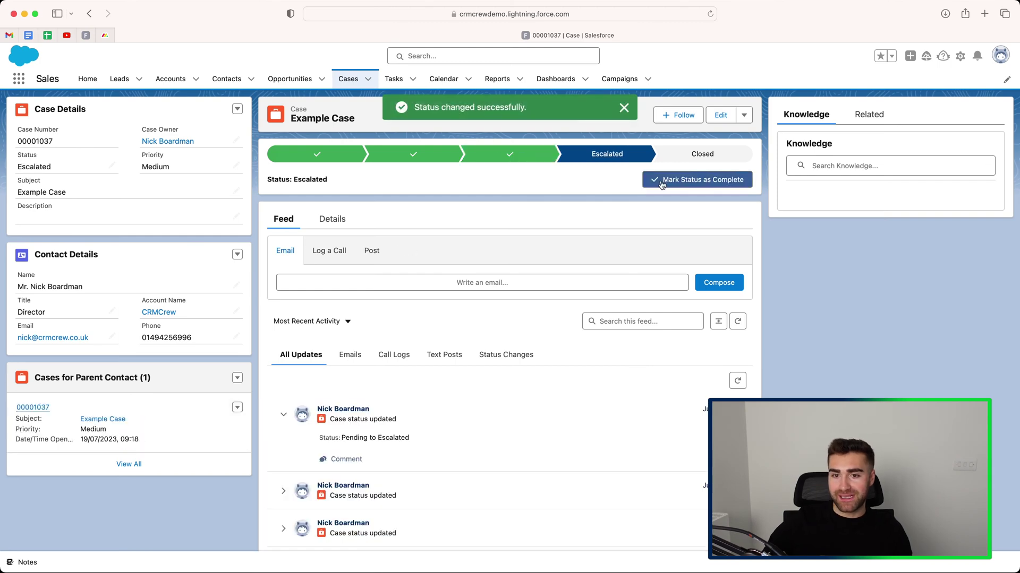
left_click(348, 79)
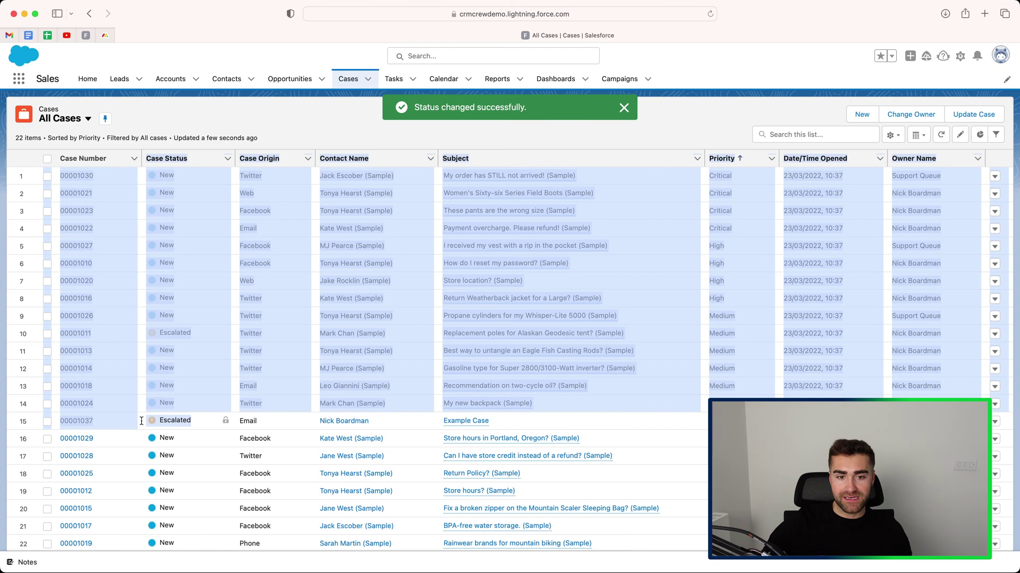
left_click(162, 421)
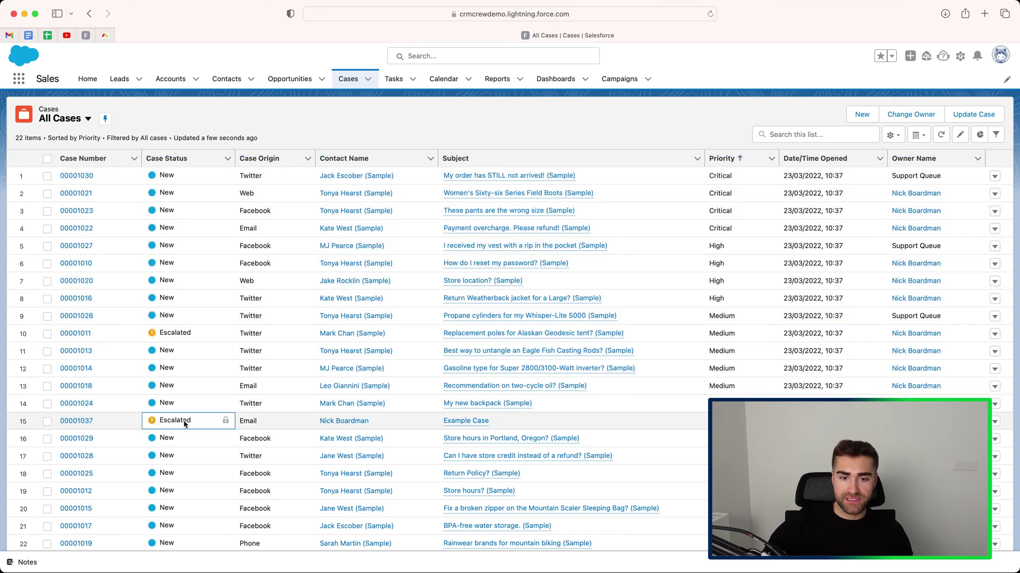
- Reopen Example Case, select Closed as the next stage, and review the feed updates
left_click(77, 422)
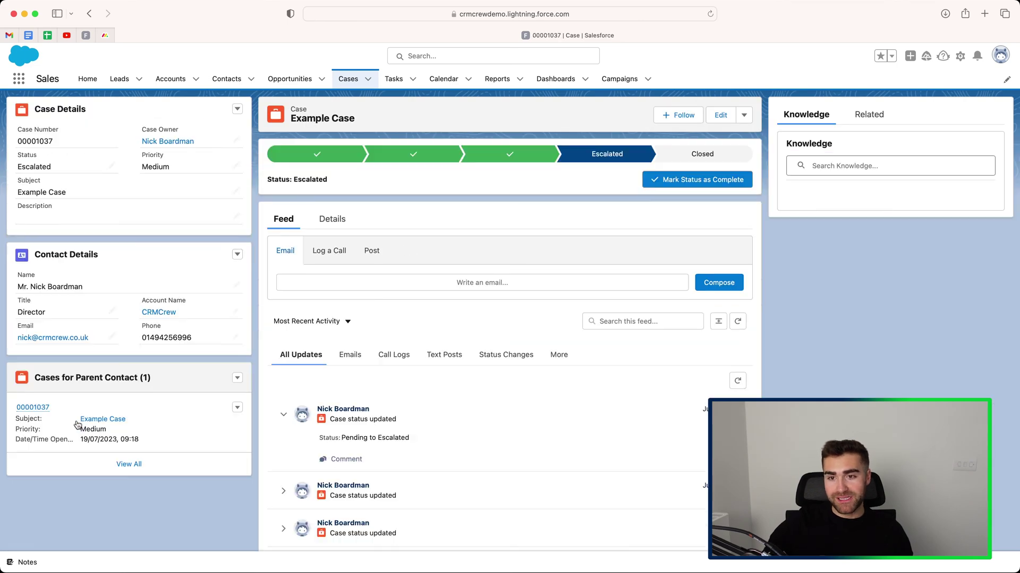
left_click(670, 159)
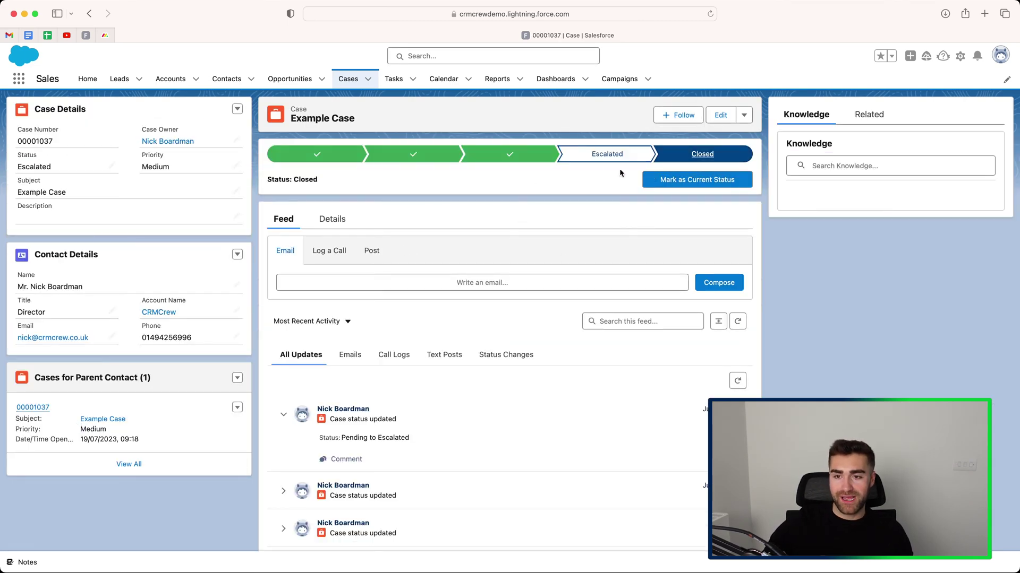
left_click(656, 183)
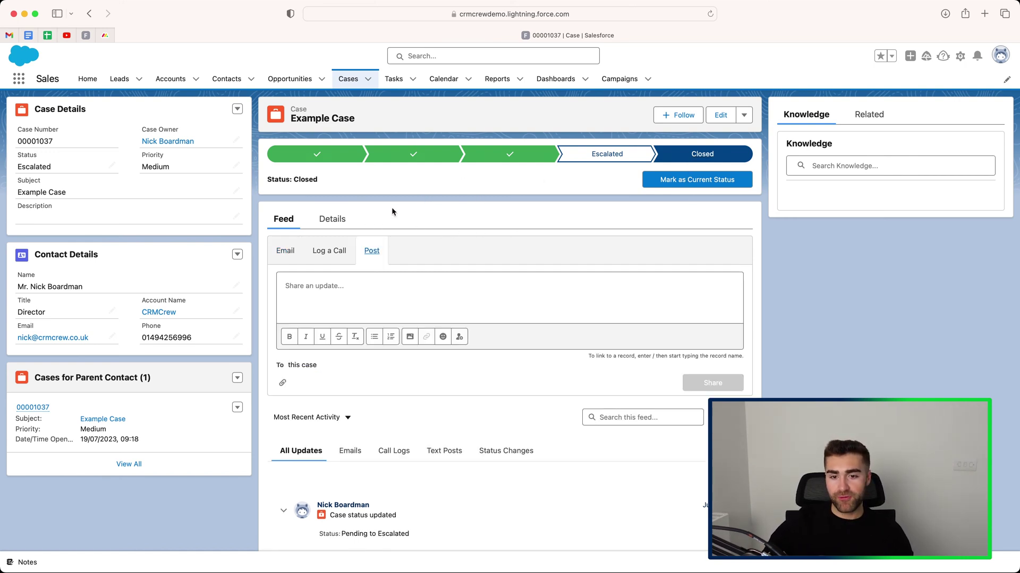
scroll(391, 207, "down", 5)
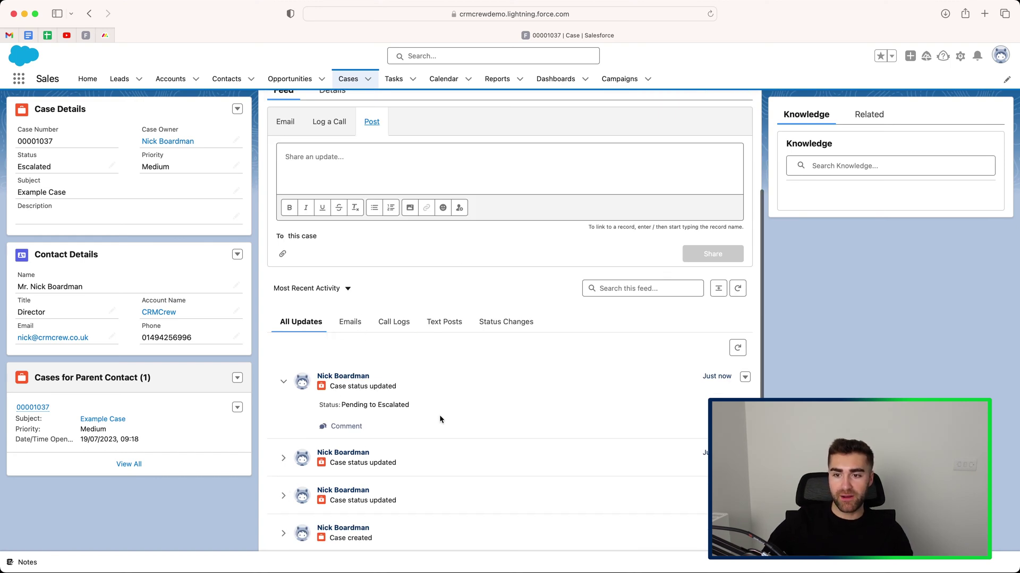
scroll(439, 415, "down", 1)
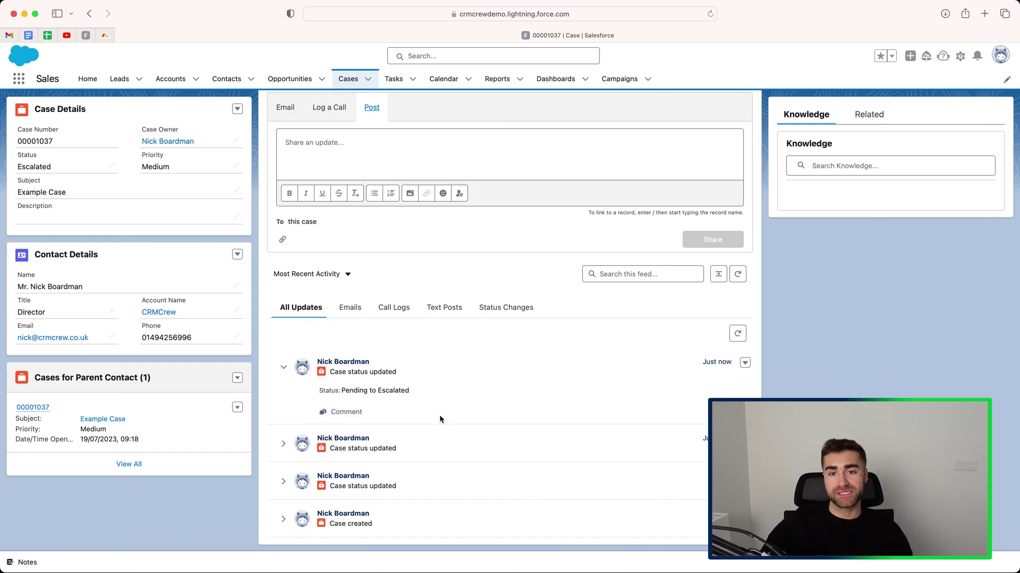
scroll(438, 419, "up", 5)
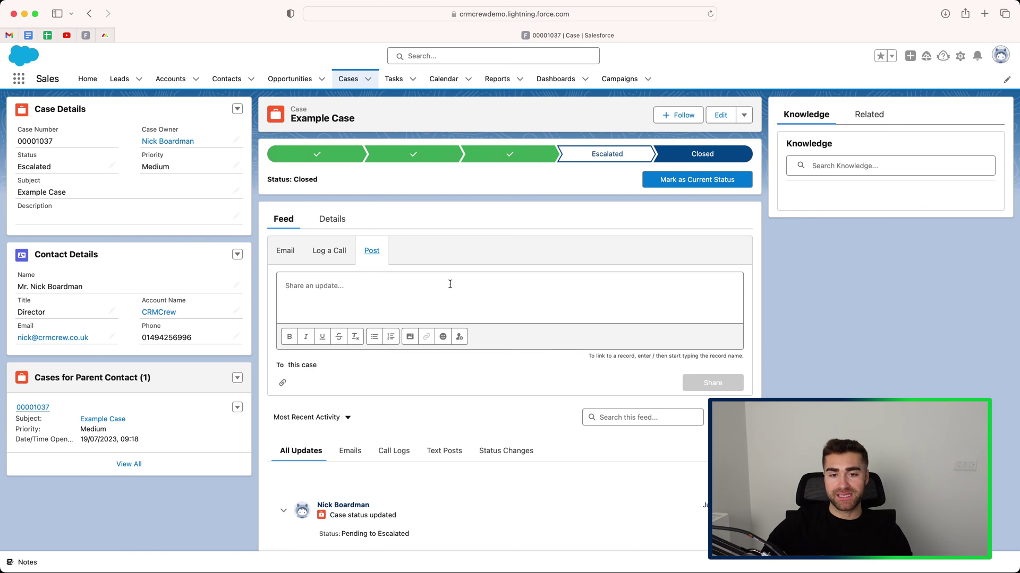
- Mark Closed as Example Case's current status and return to All Cases
left_click(337, 224)
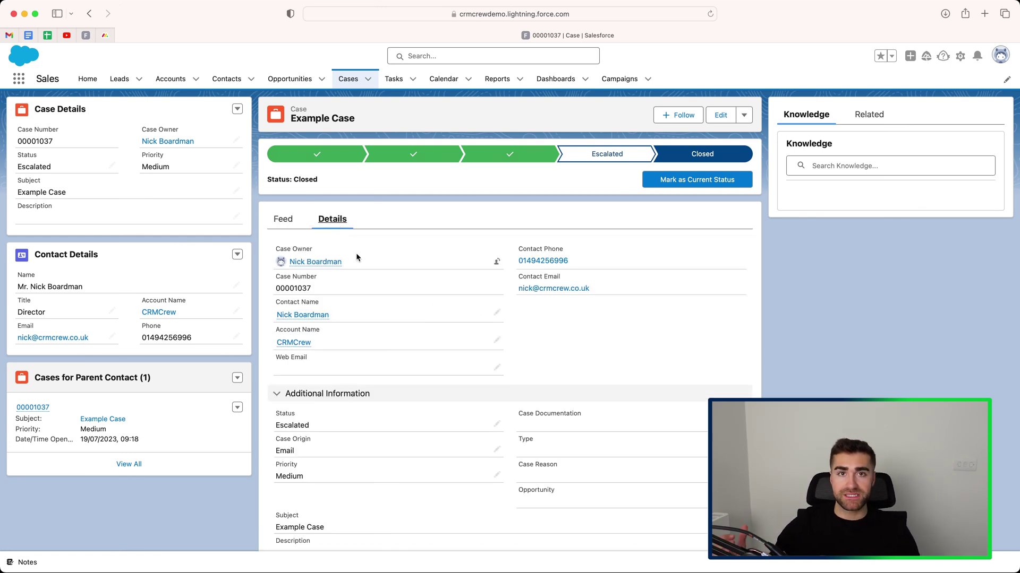
scroll(467, 399, "down", 3)
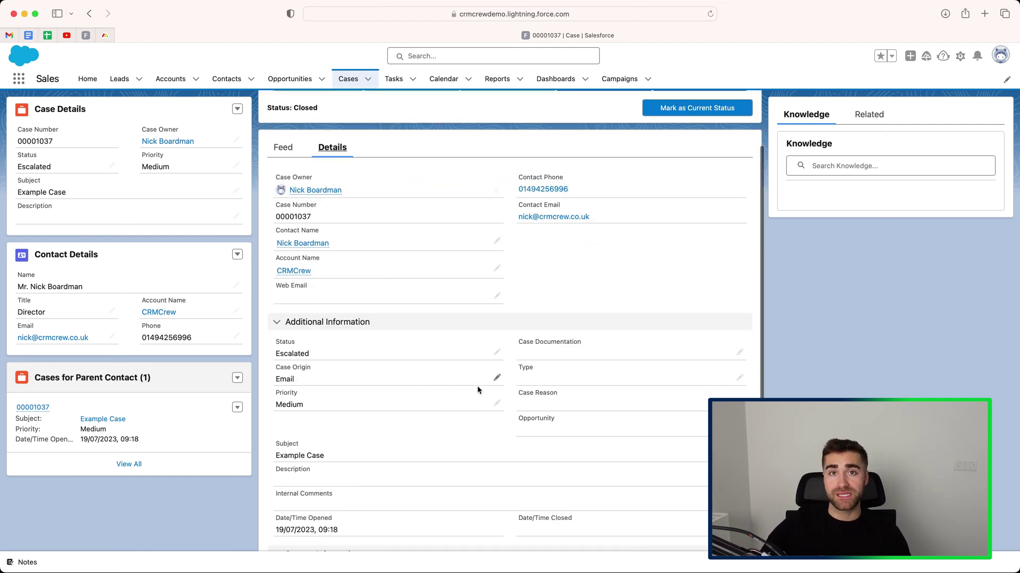
scroll(457, 326, "up", 3)
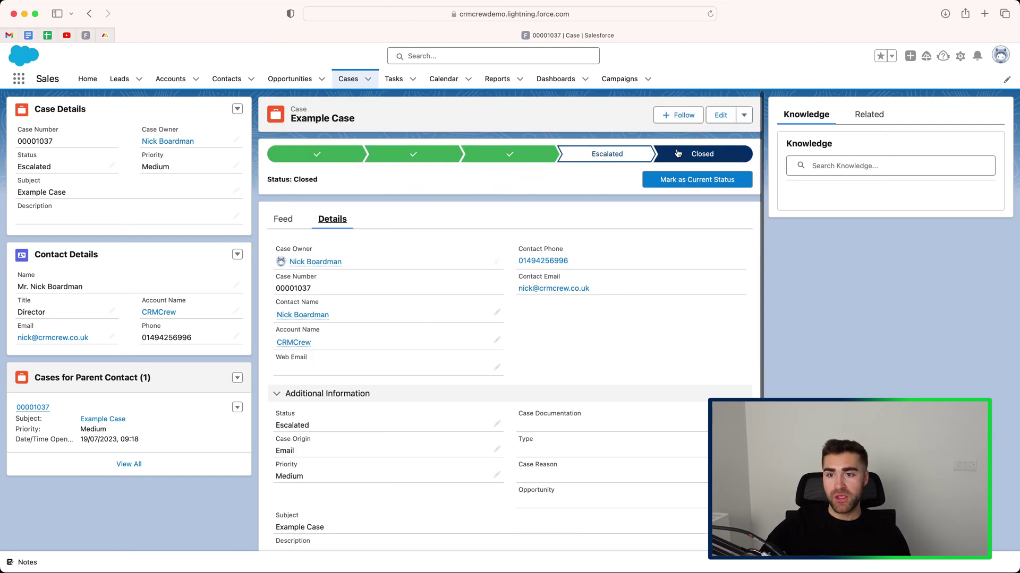
left_click(683, 179)
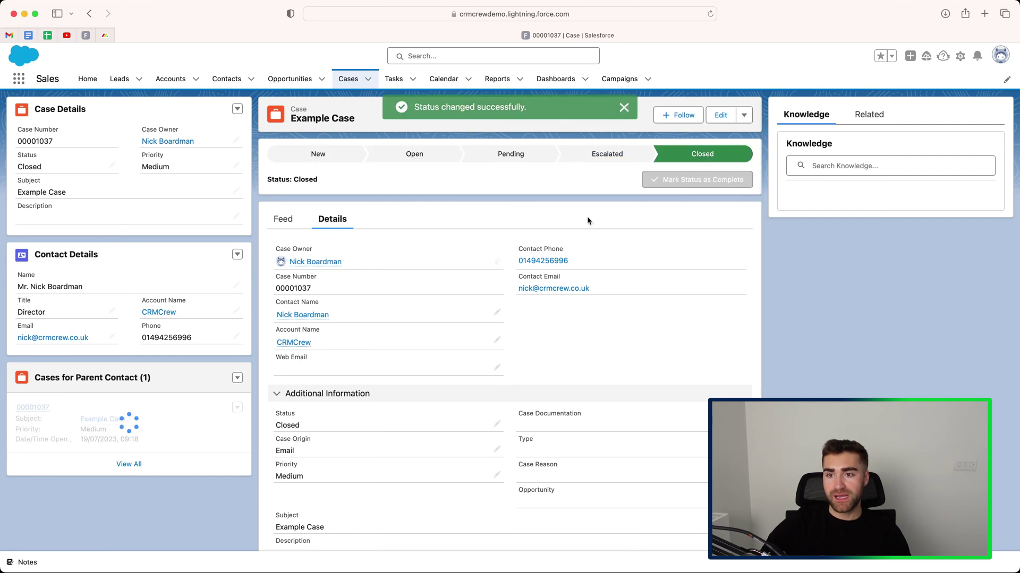
left_click(348, 79)
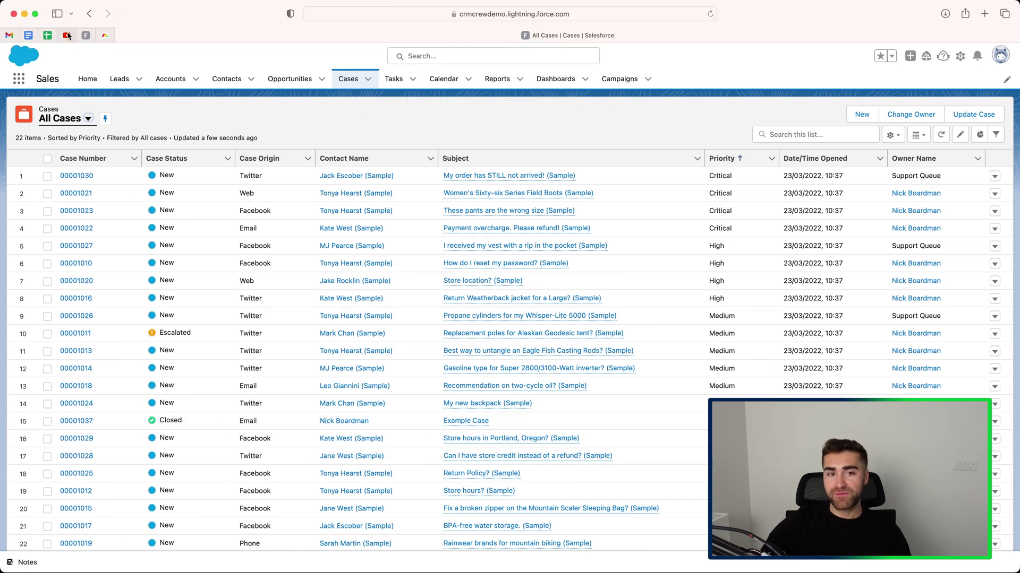
- Switch the case list to the All Open Cases view, showing 21 open cases
left_click(75, 121)
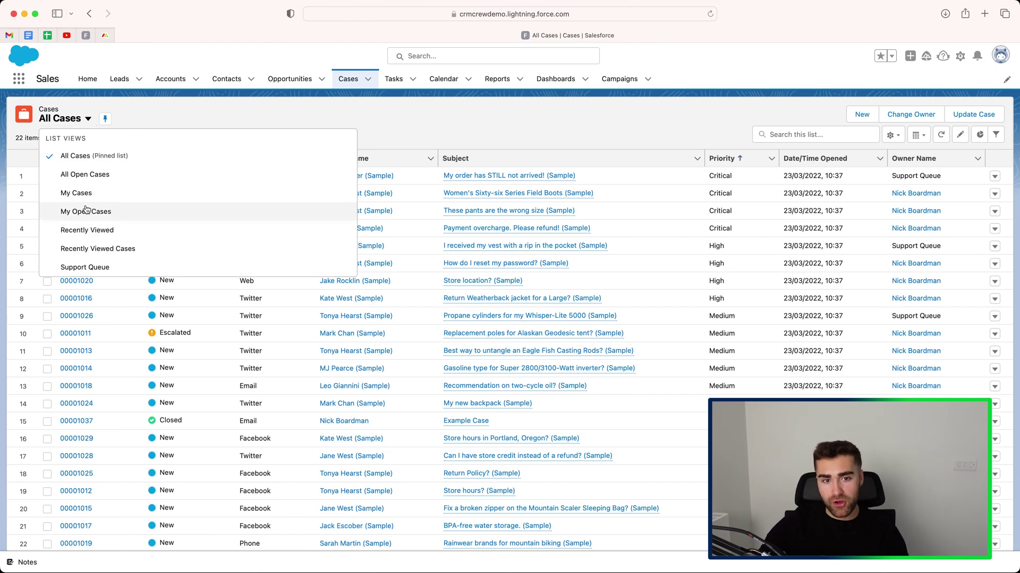
left_click(86, 175)
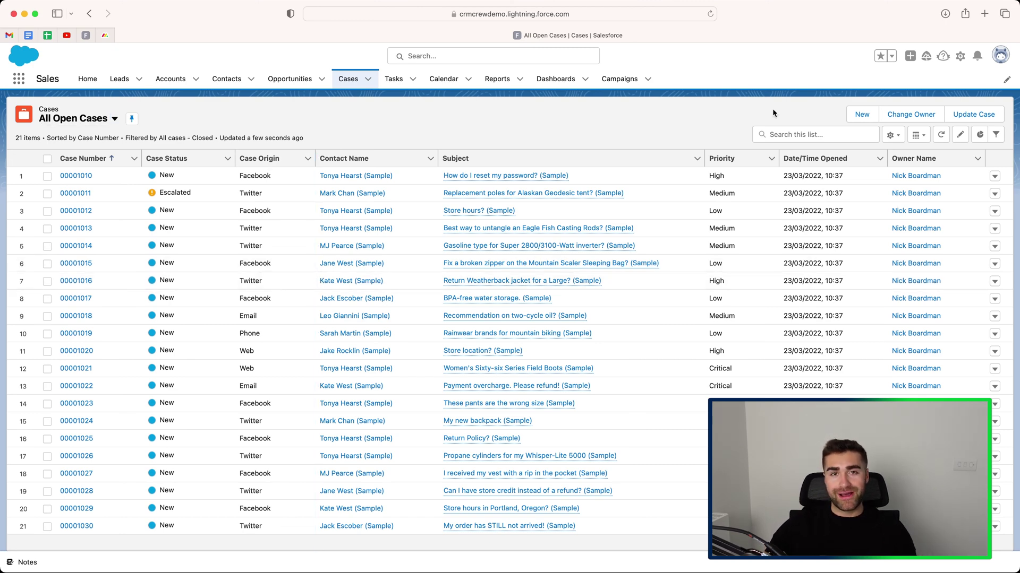
- Show All Open Cases as a Kanban board; move 00001010 to Open, 00001012 and 00001013 to Pending
left_click(924, 139)
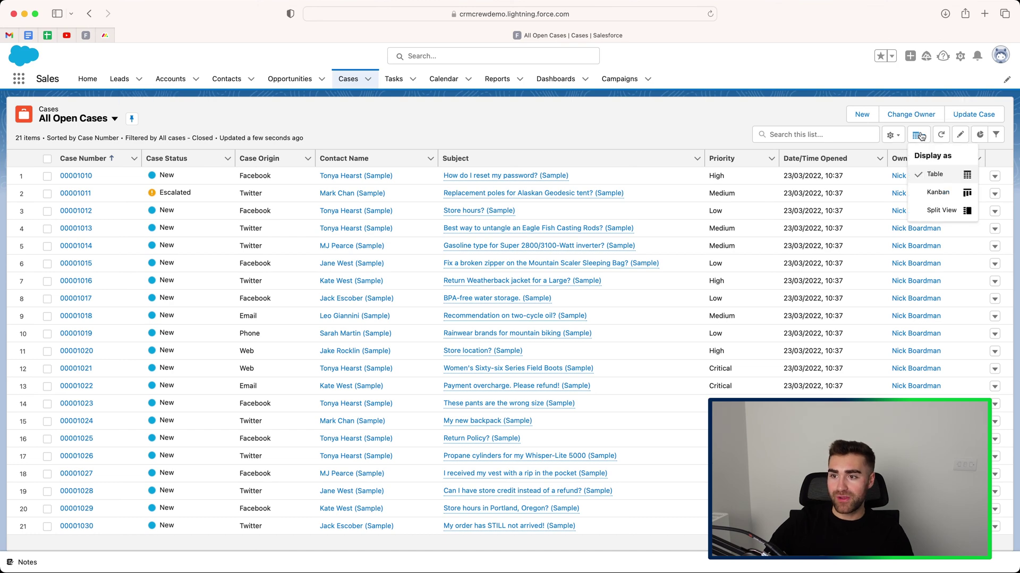
left_click(938, 192)
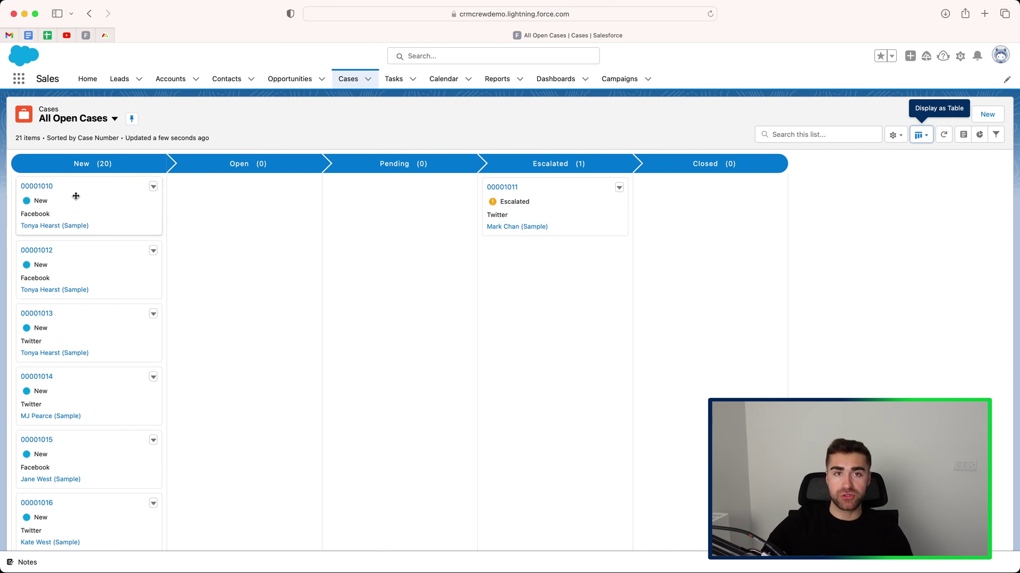
left_click_drag(77, 197, 234, 203)
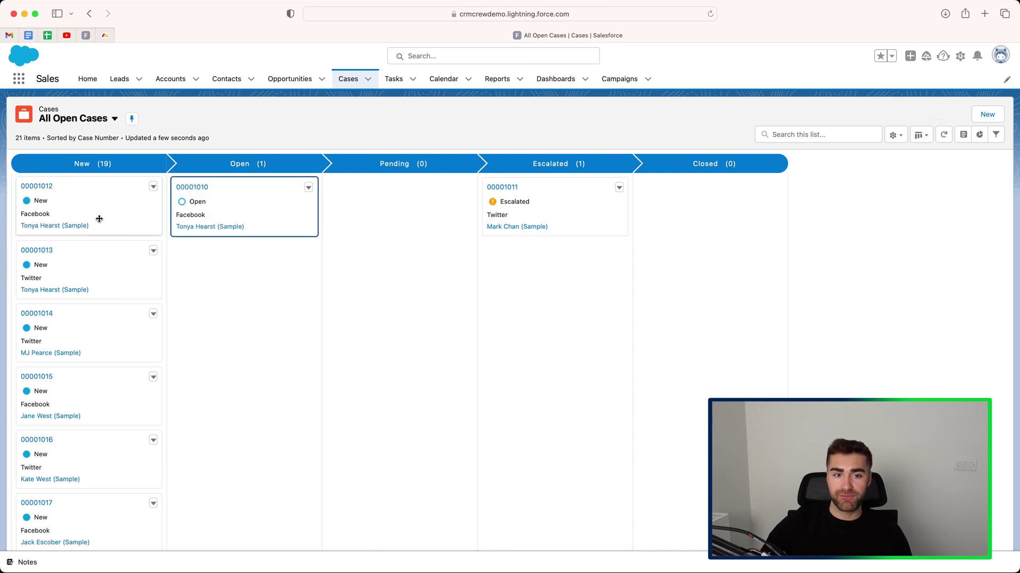
left_click_drag(79, 205, 398, 210)
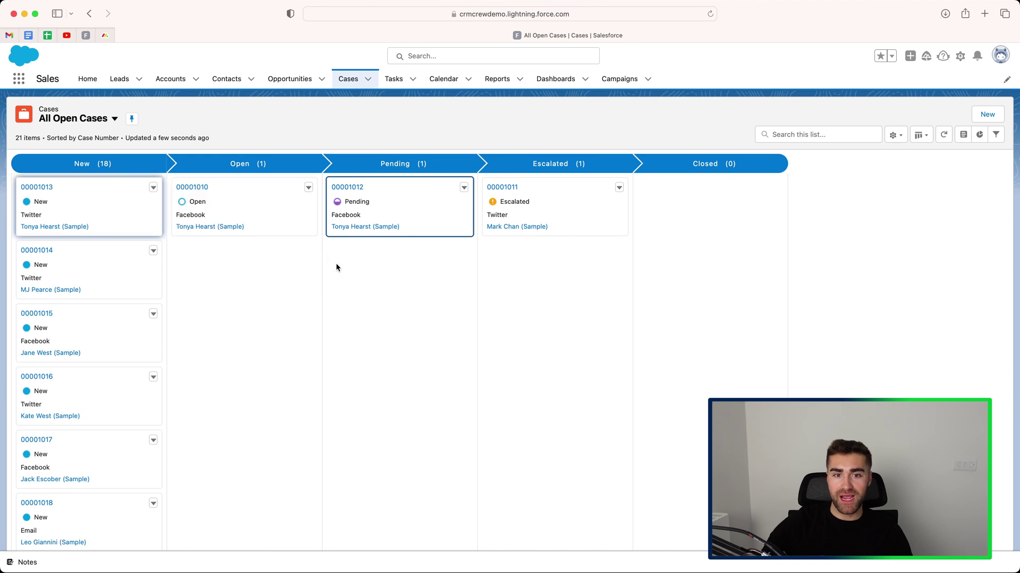
left_click_drag(80, 208, 553, 271)
- Move case 00001015 to Escalated, open its record, then return to the board
left_click_drag(138, 198, 542, 318)
left_click(498, 313)
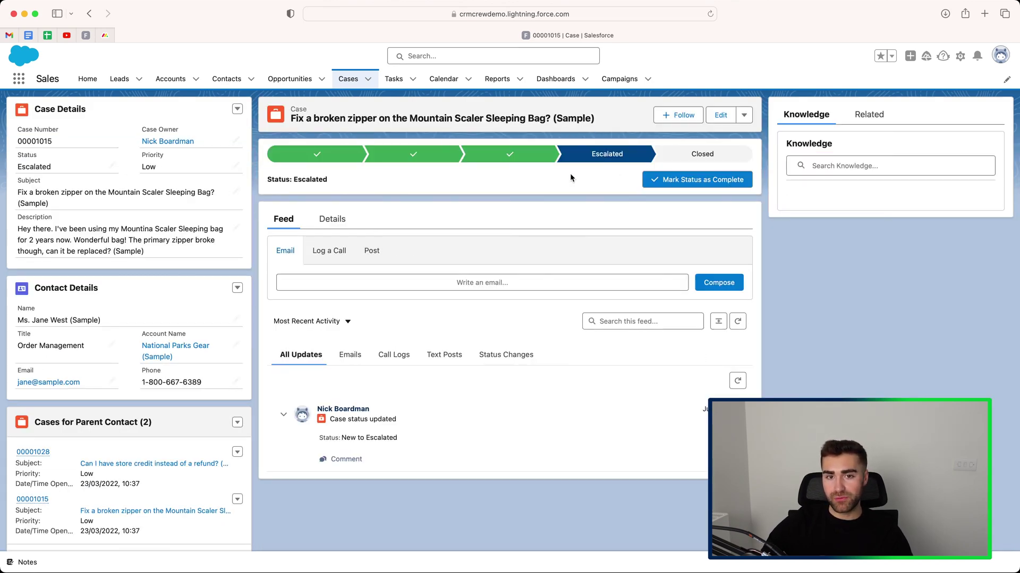
left_click(355, 78)
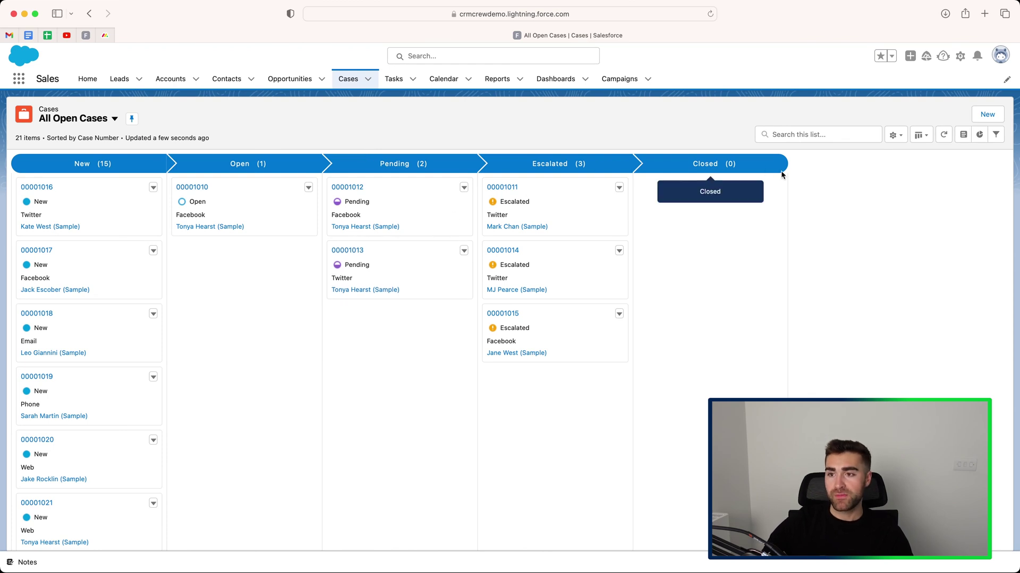
- Display All Open Cases in Split View with case 00001016, the Weatherback jacket return, open
left_click(921, 135)
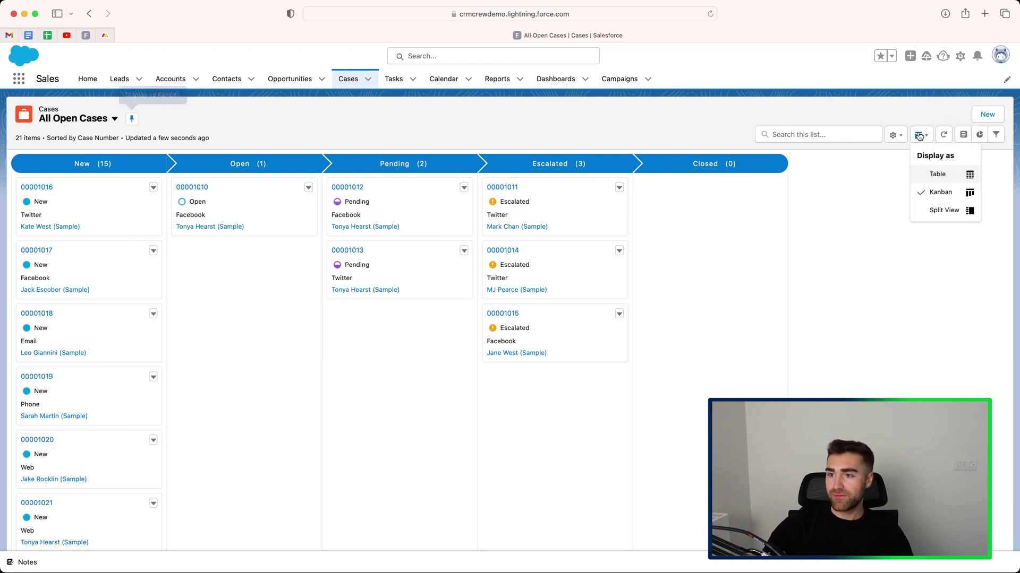
left_click(943, 211)
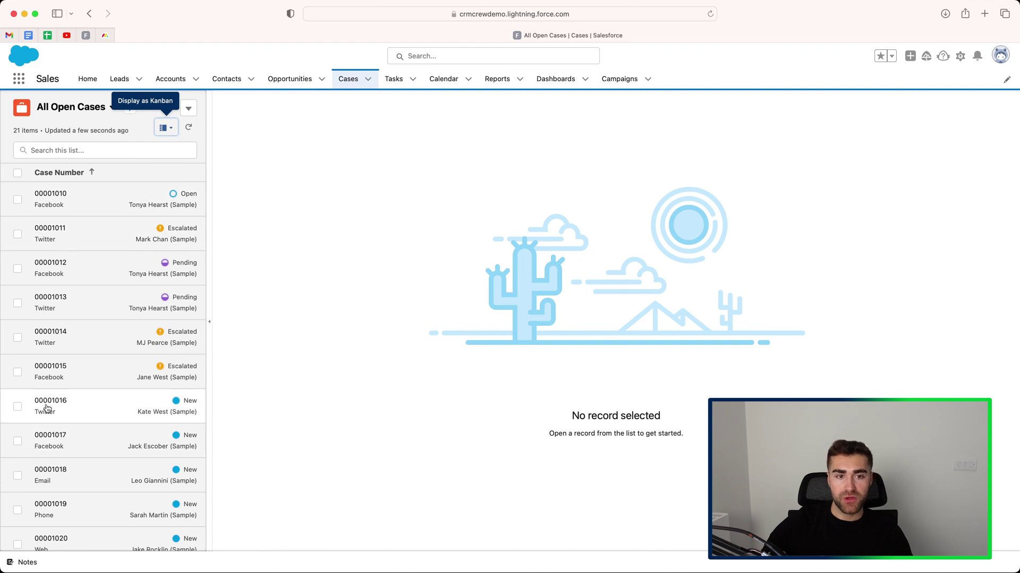
scroll(73, 367, "down", 1)
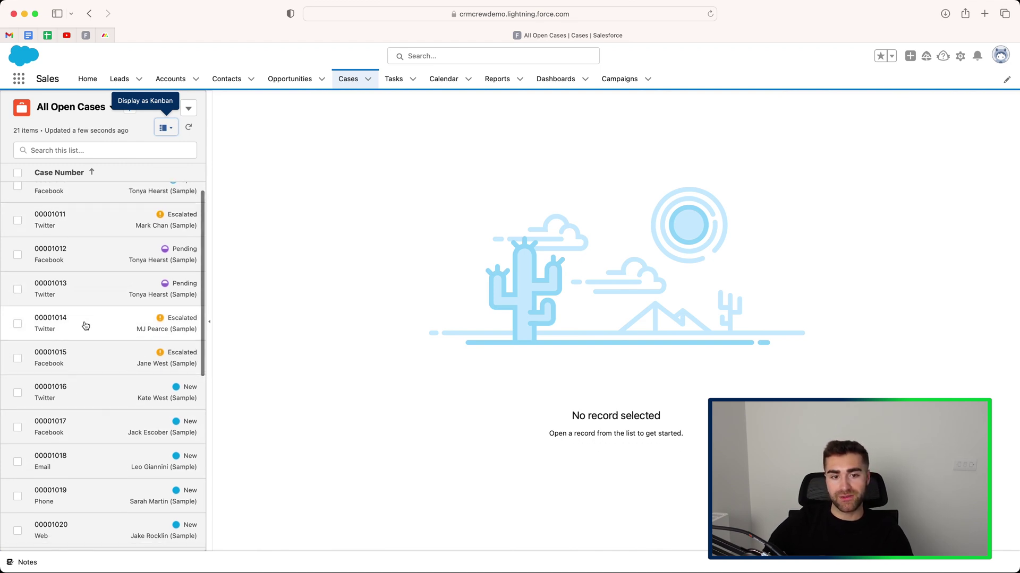
left_click(70, 393)
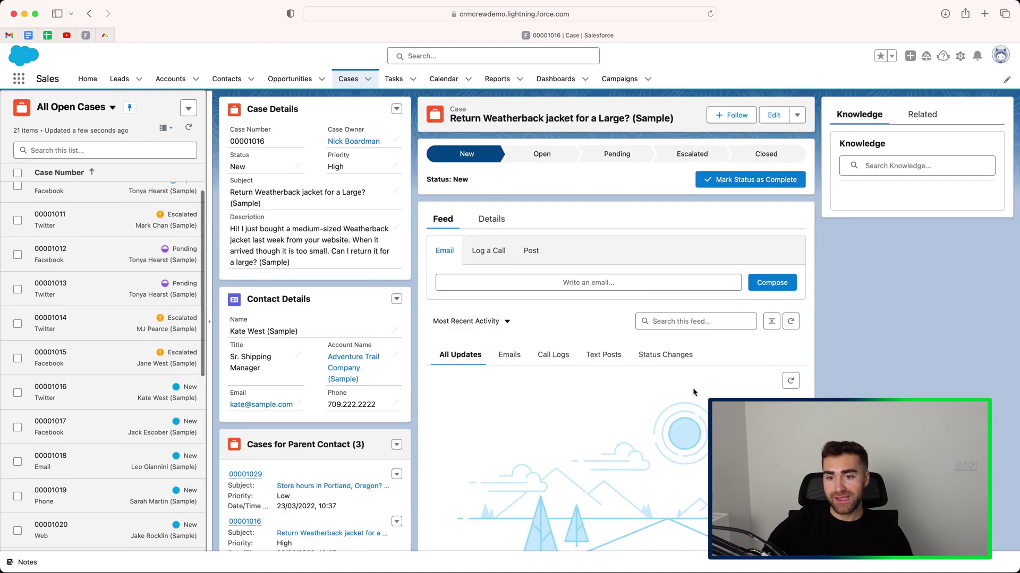